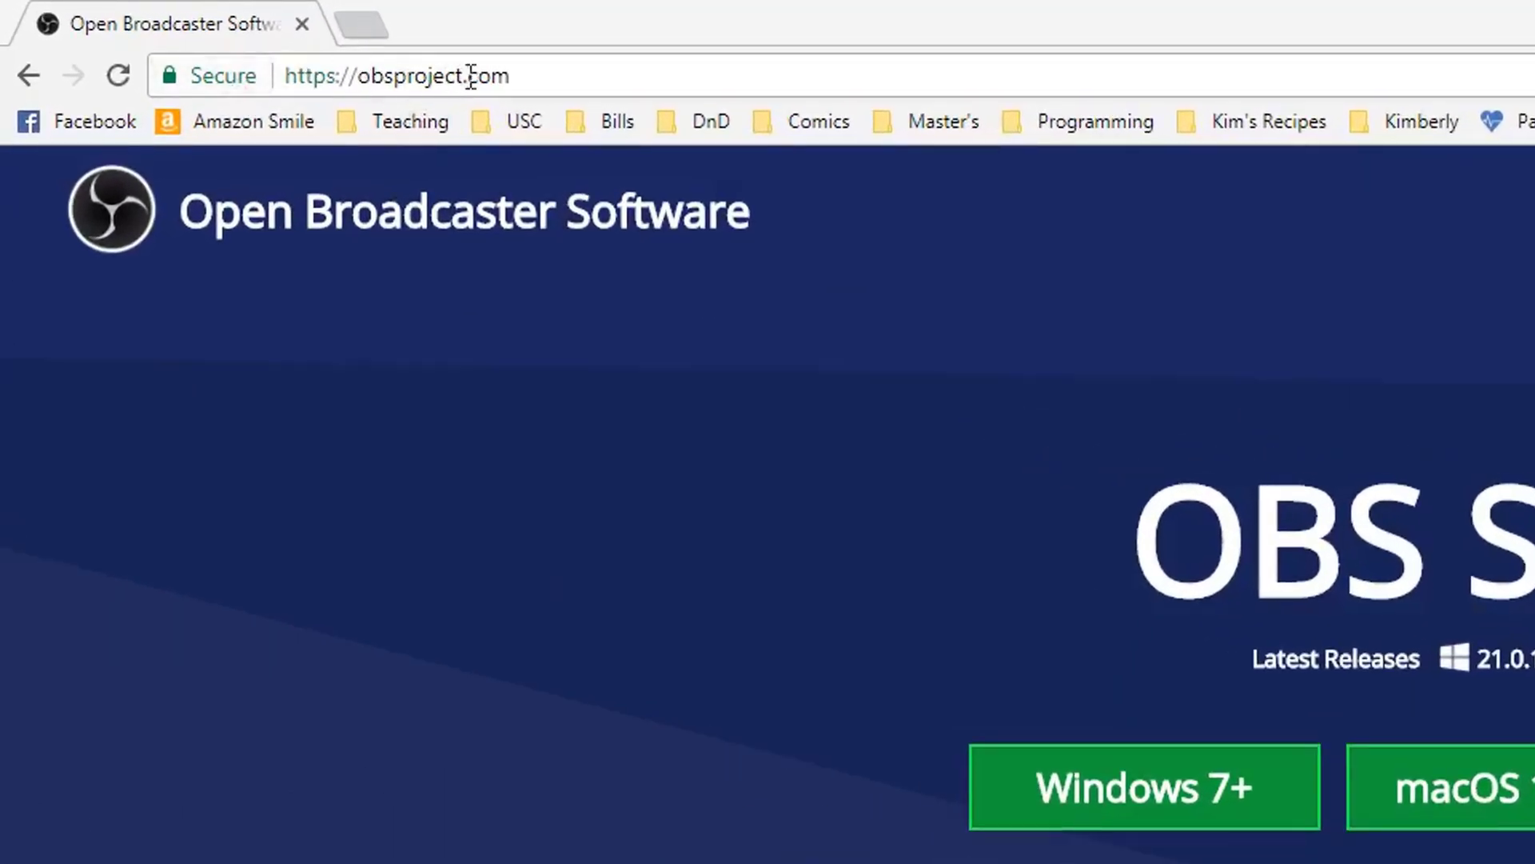
# Highlight the obsproject.com address in the browser and bring the OBS window onto this monitor.
pyautogui.moveTo(539, 75); pyautogui.dragTo(284, 75)
pyautogui.click(441, 446)
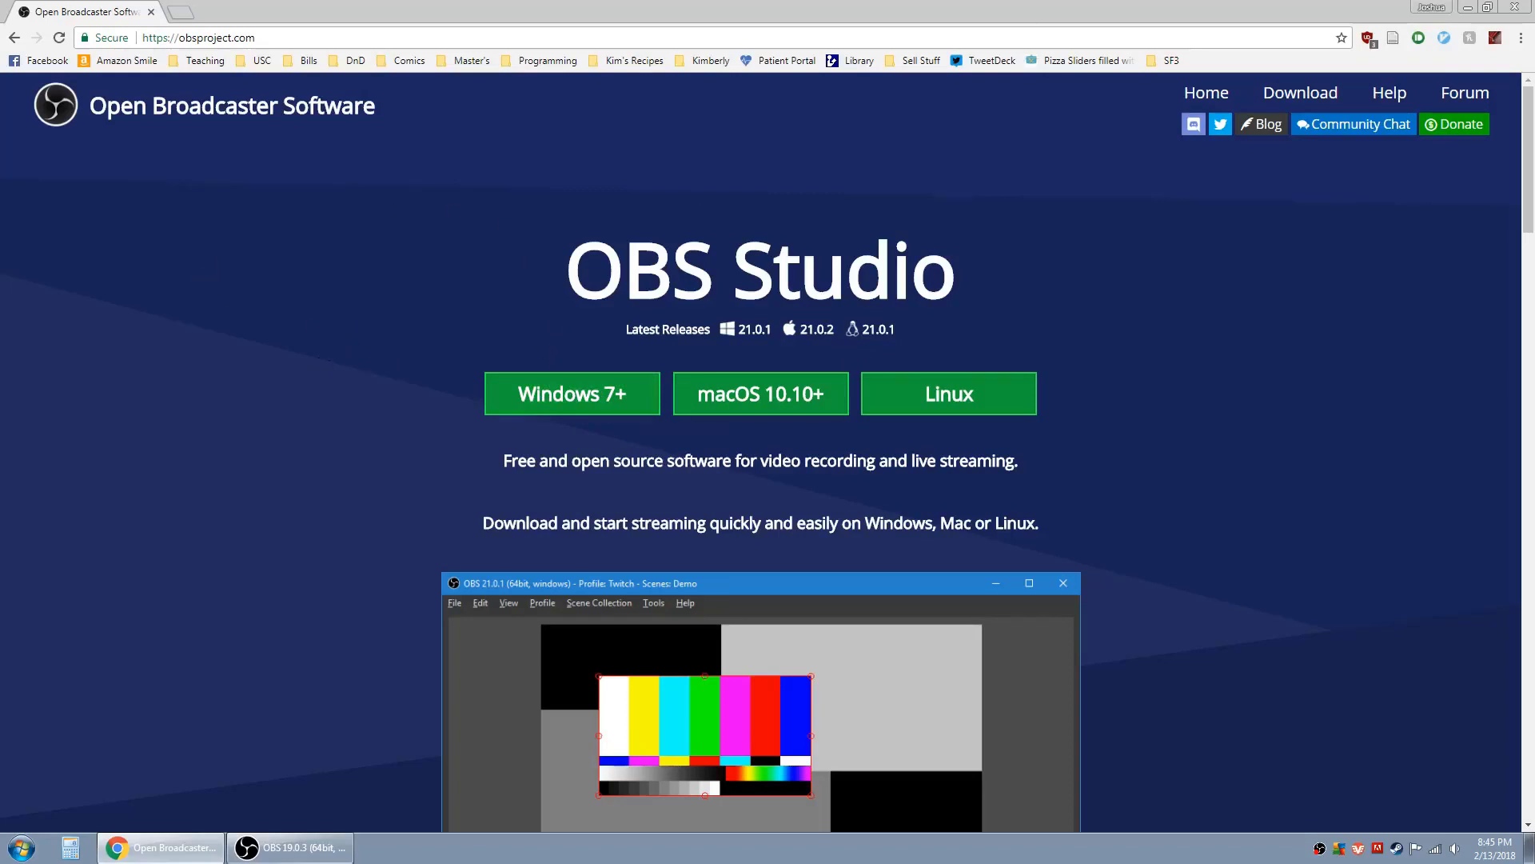
pyautogui.moveTo(1534, 16); pyautogui.dragTo(731, 117)
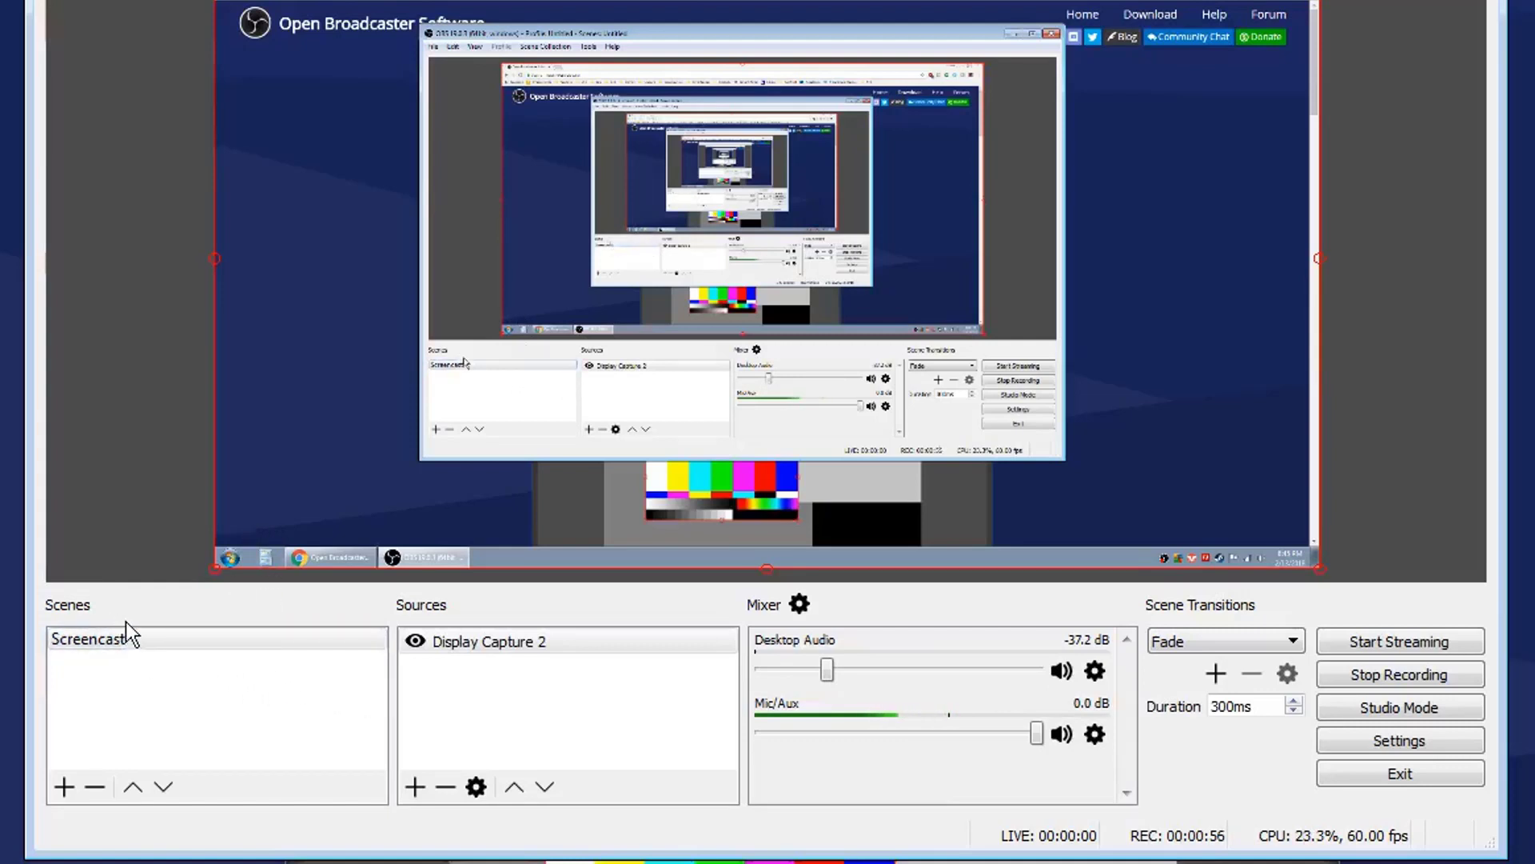
pyautogui.click(66, 786)
pyautogui.click(511, 375)
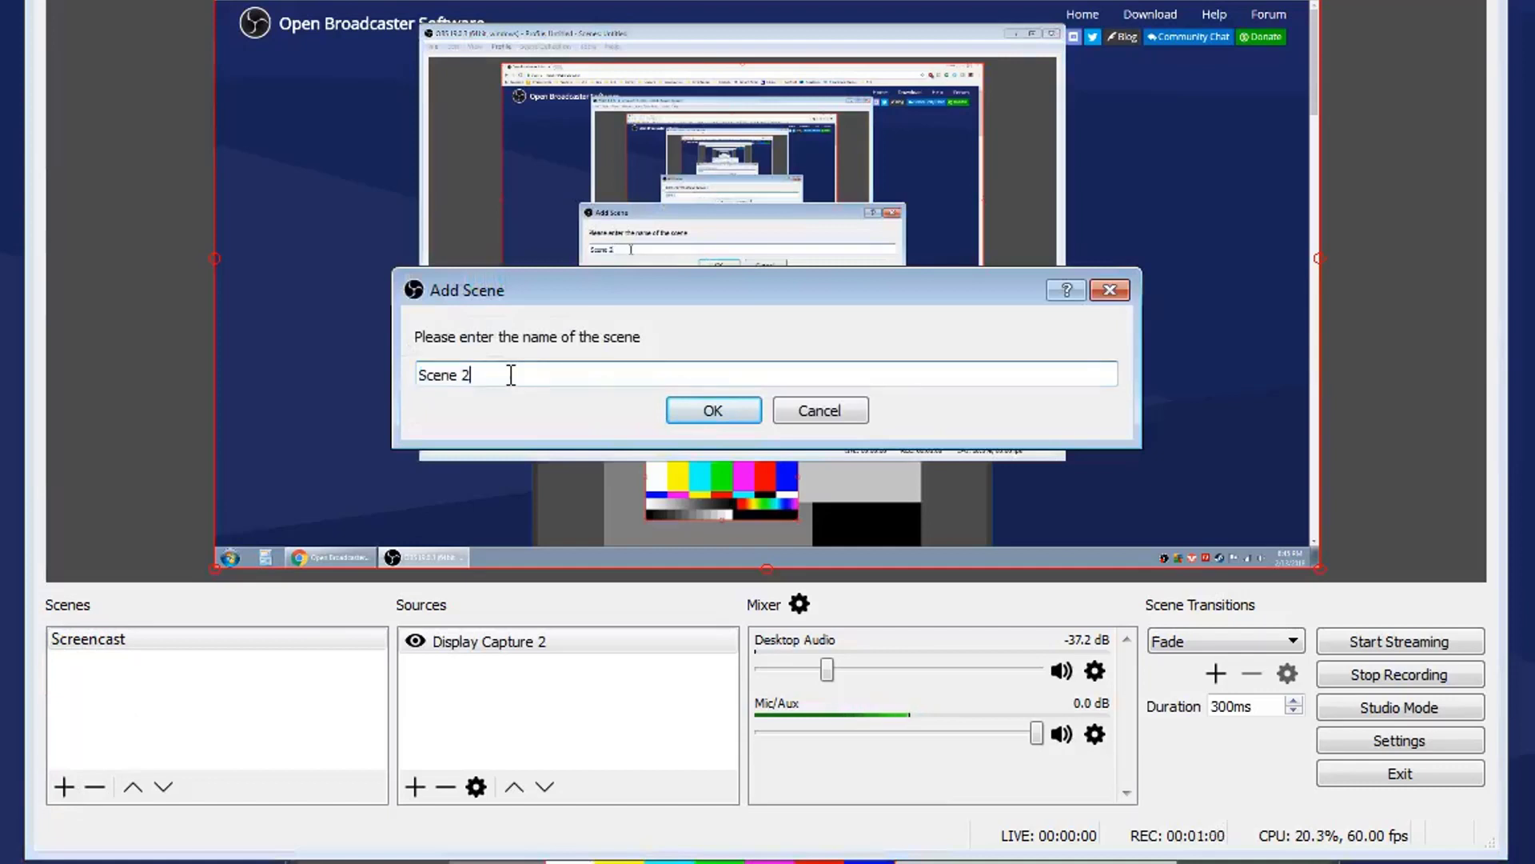
pyautogui.doubleClick(511, 375)
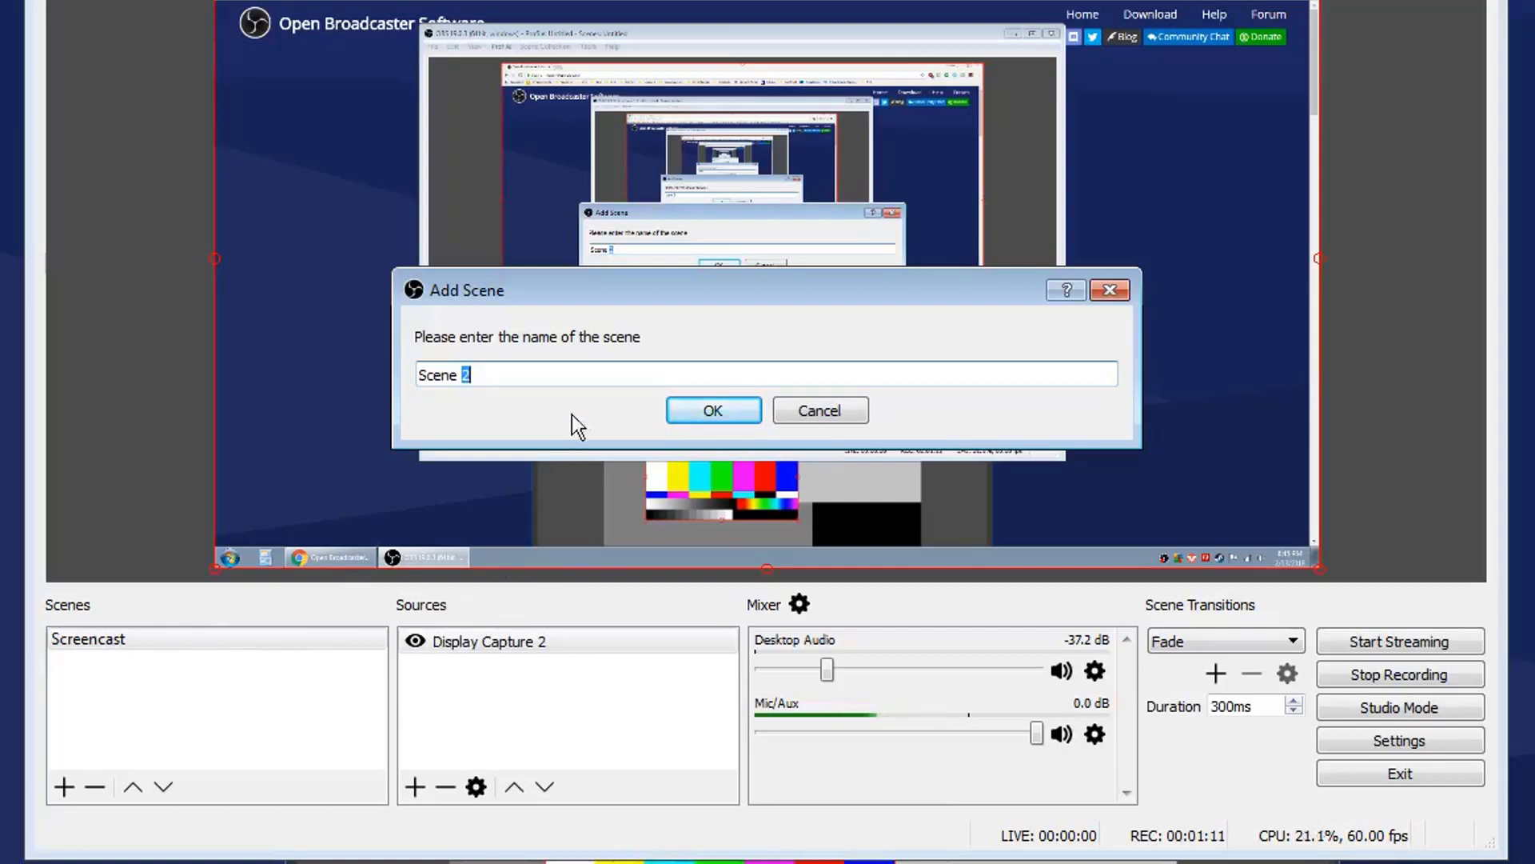
pyautogui.click(823, 411)
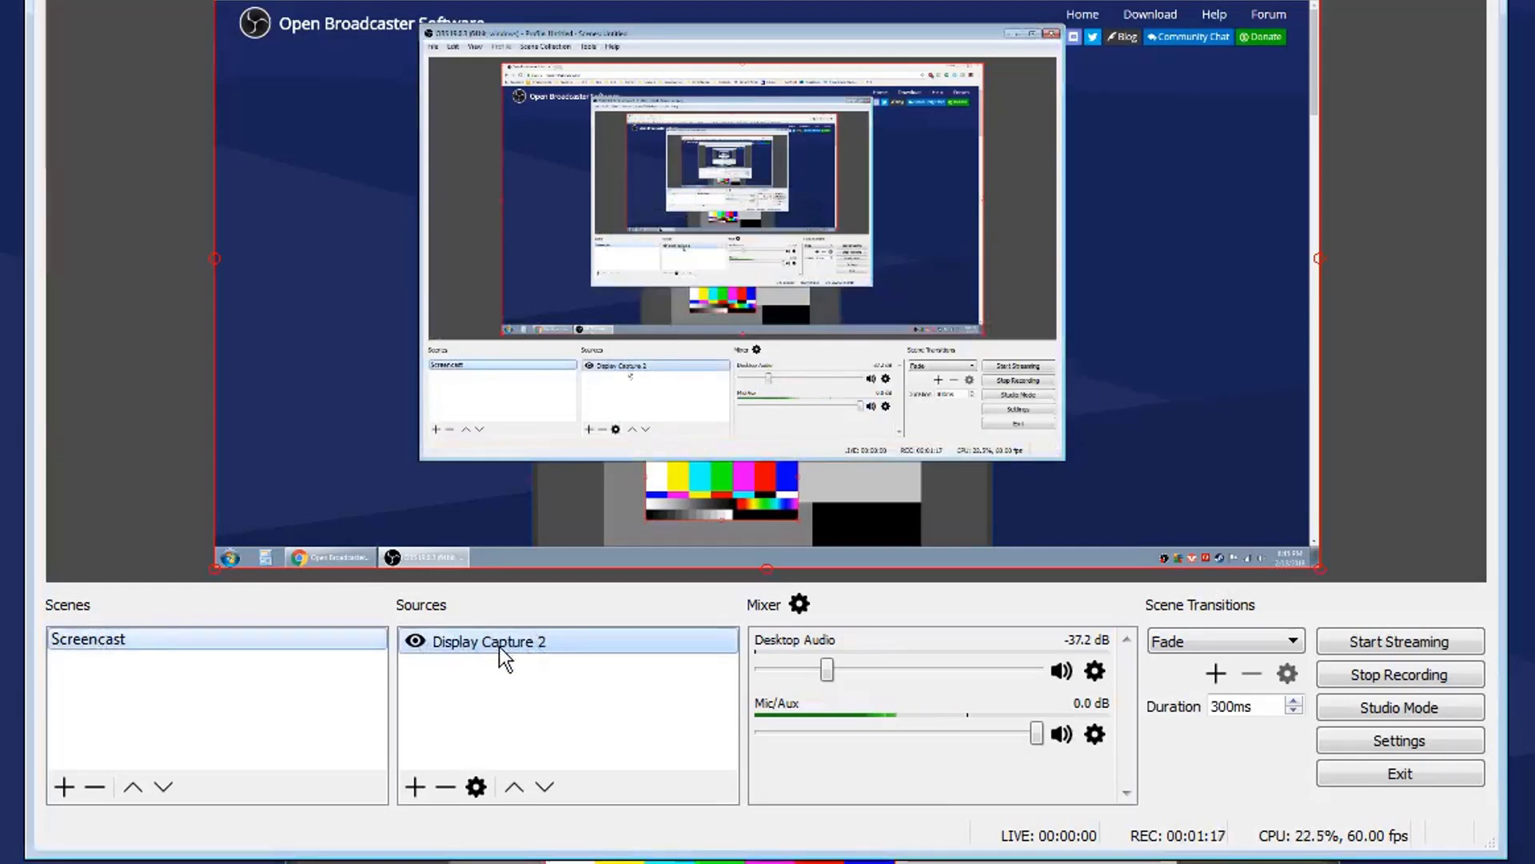
# Create a new source of type Display Capture in the Screencast scene, keeping the default name and making it visible.
pyautogui.click(416, 785)
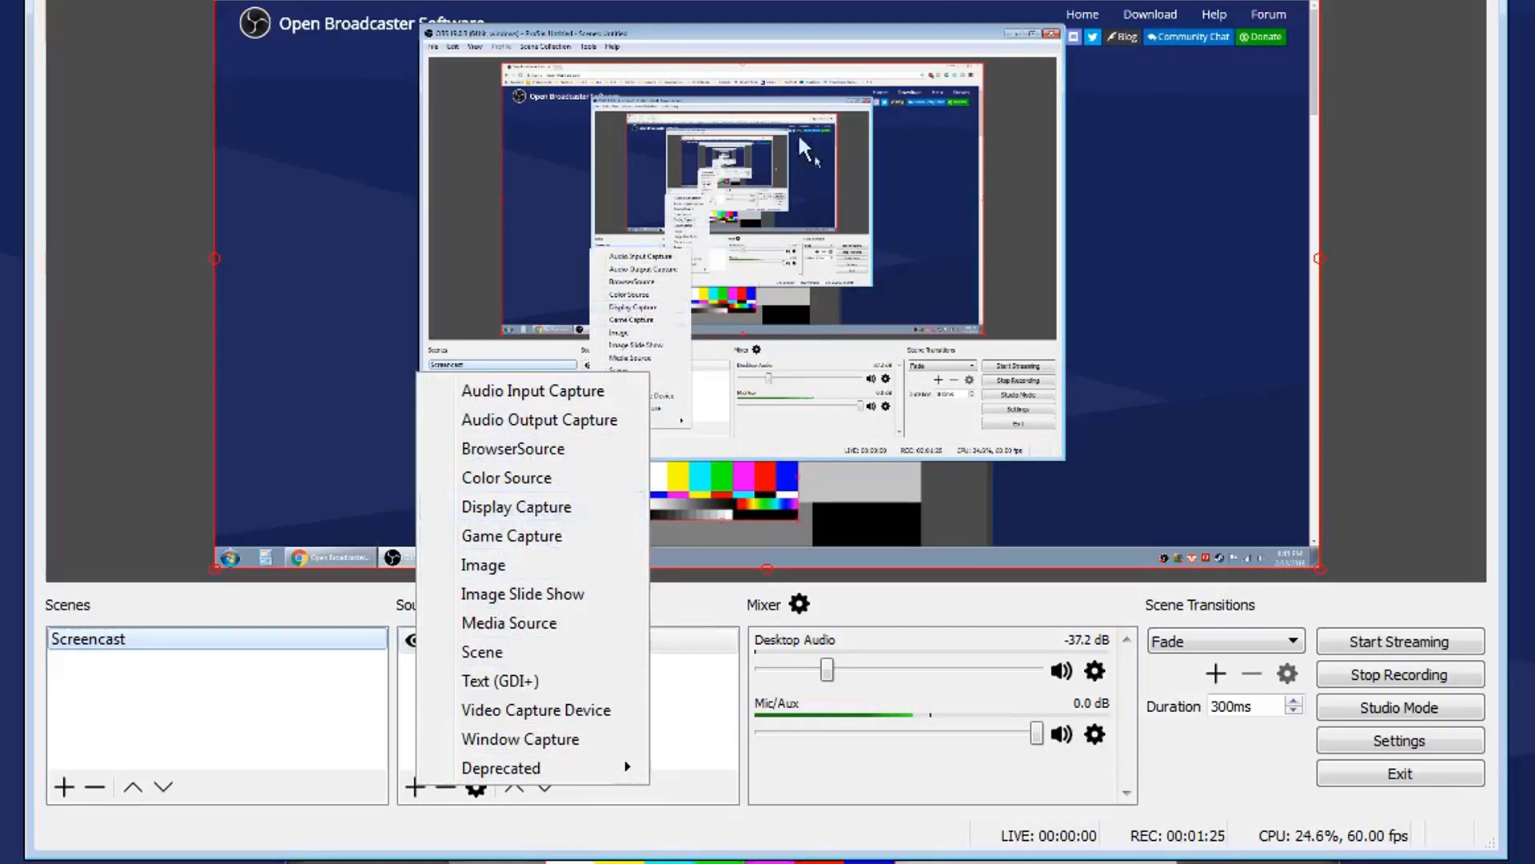
pyautogui.click(558, 703)
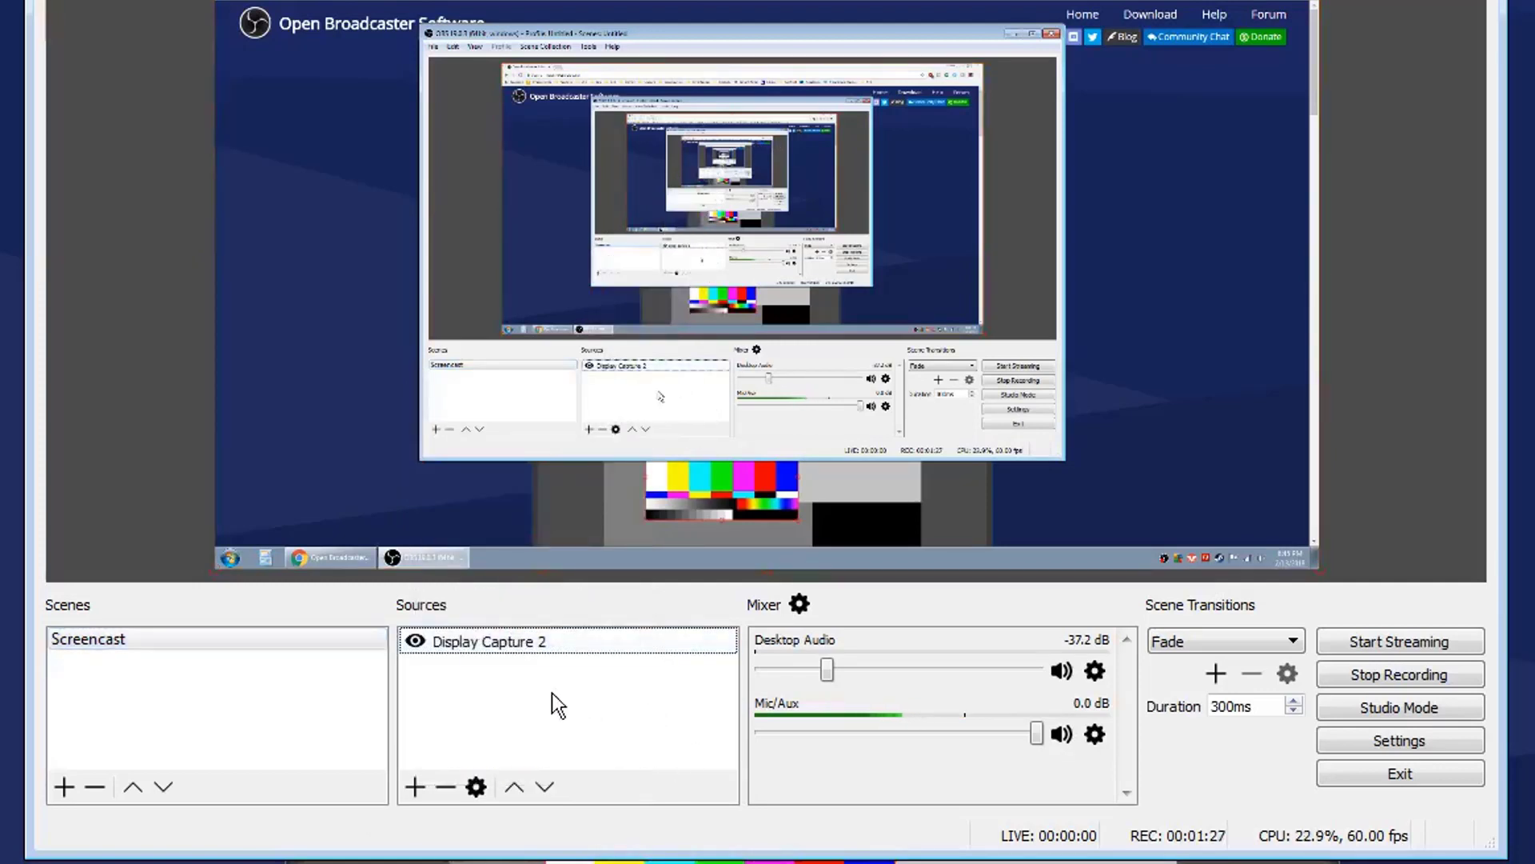
pyautogui.click(499, 638)
pyautogui.click(417, 787)
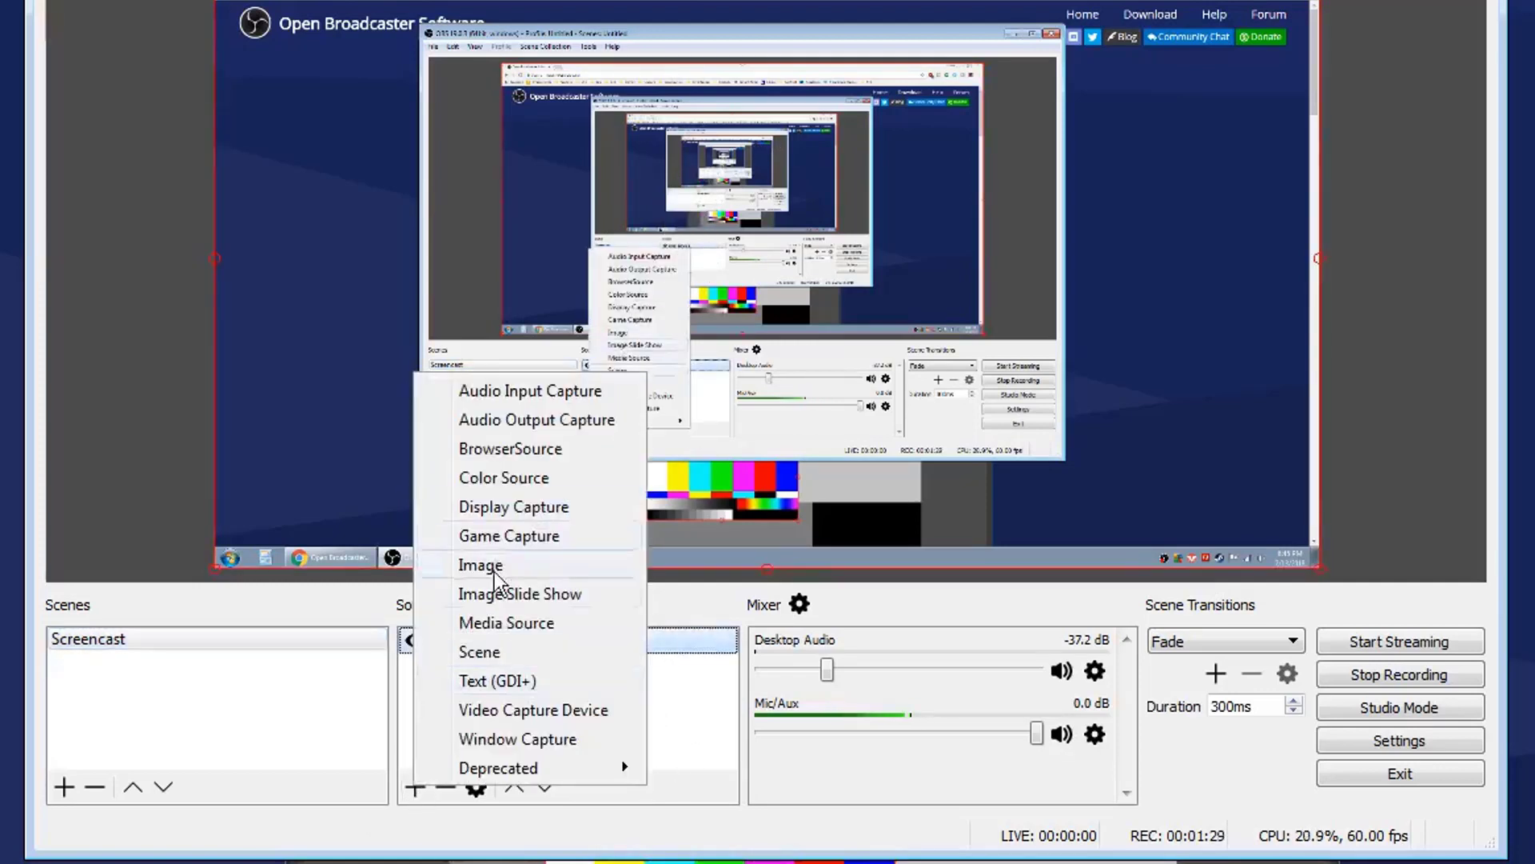
pyautogui.click(534, 505)
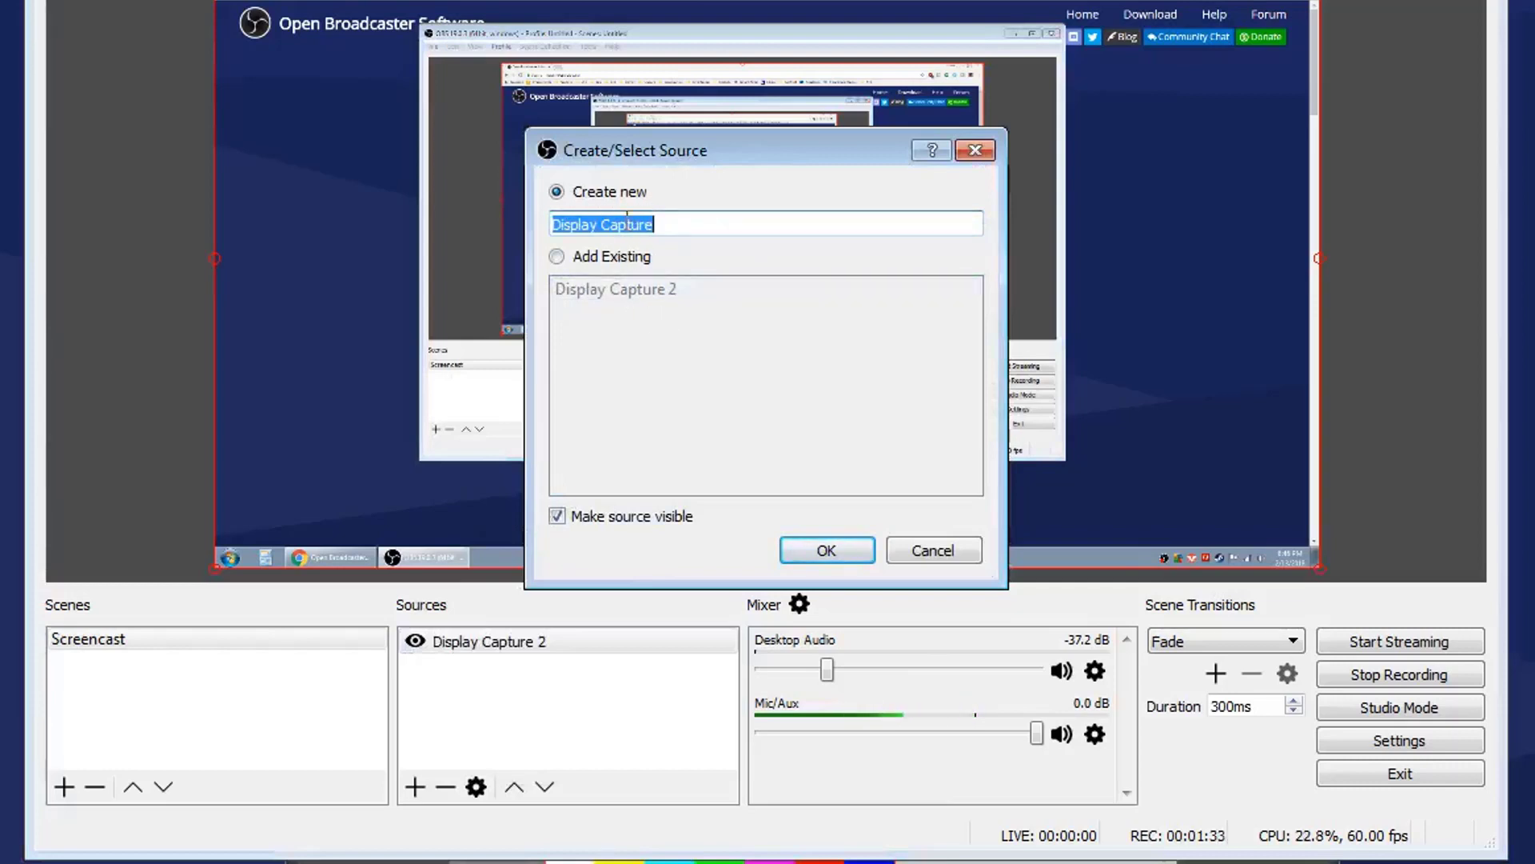
pyautogui.click(828, 552)
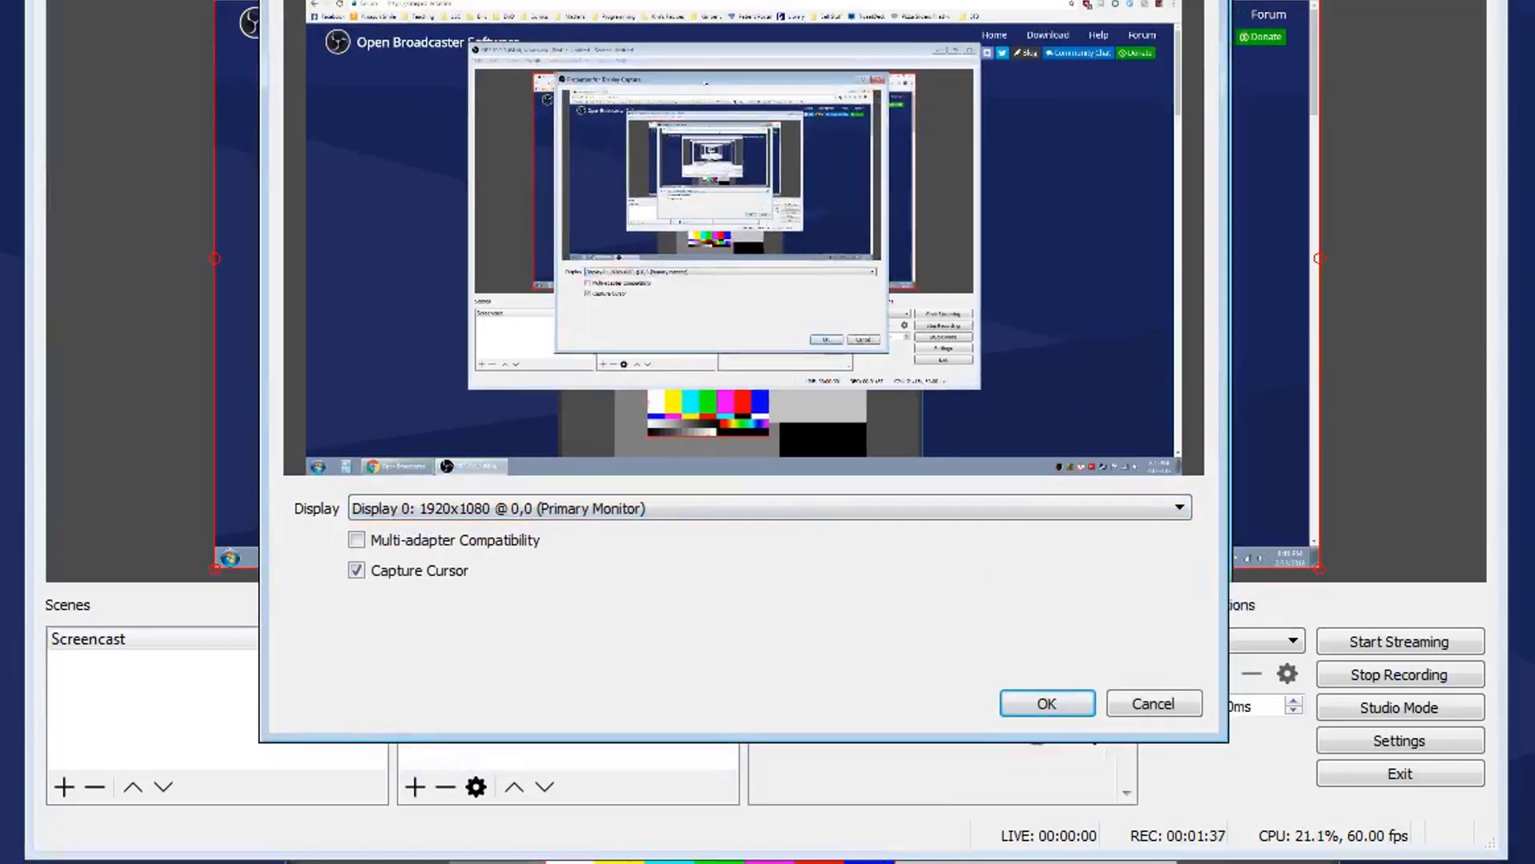
# Set the new source to capture Display 0: 1920x1080 @ 0,0 (Primary Monitor) with Capture Cursor enabled.
pyautogui.click(544, 464)
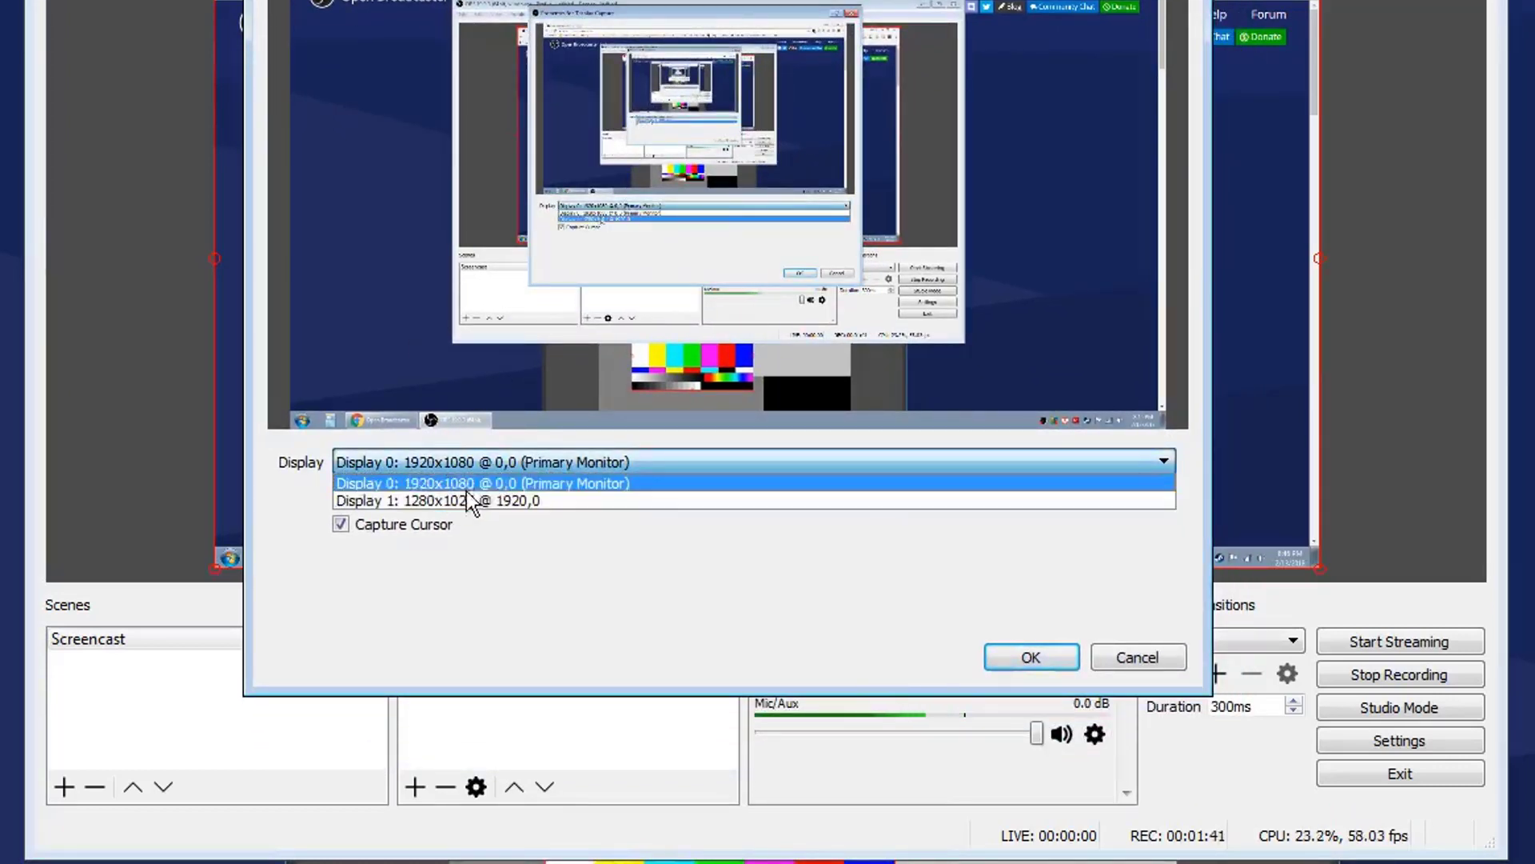
pyautogui.click(548, 484)
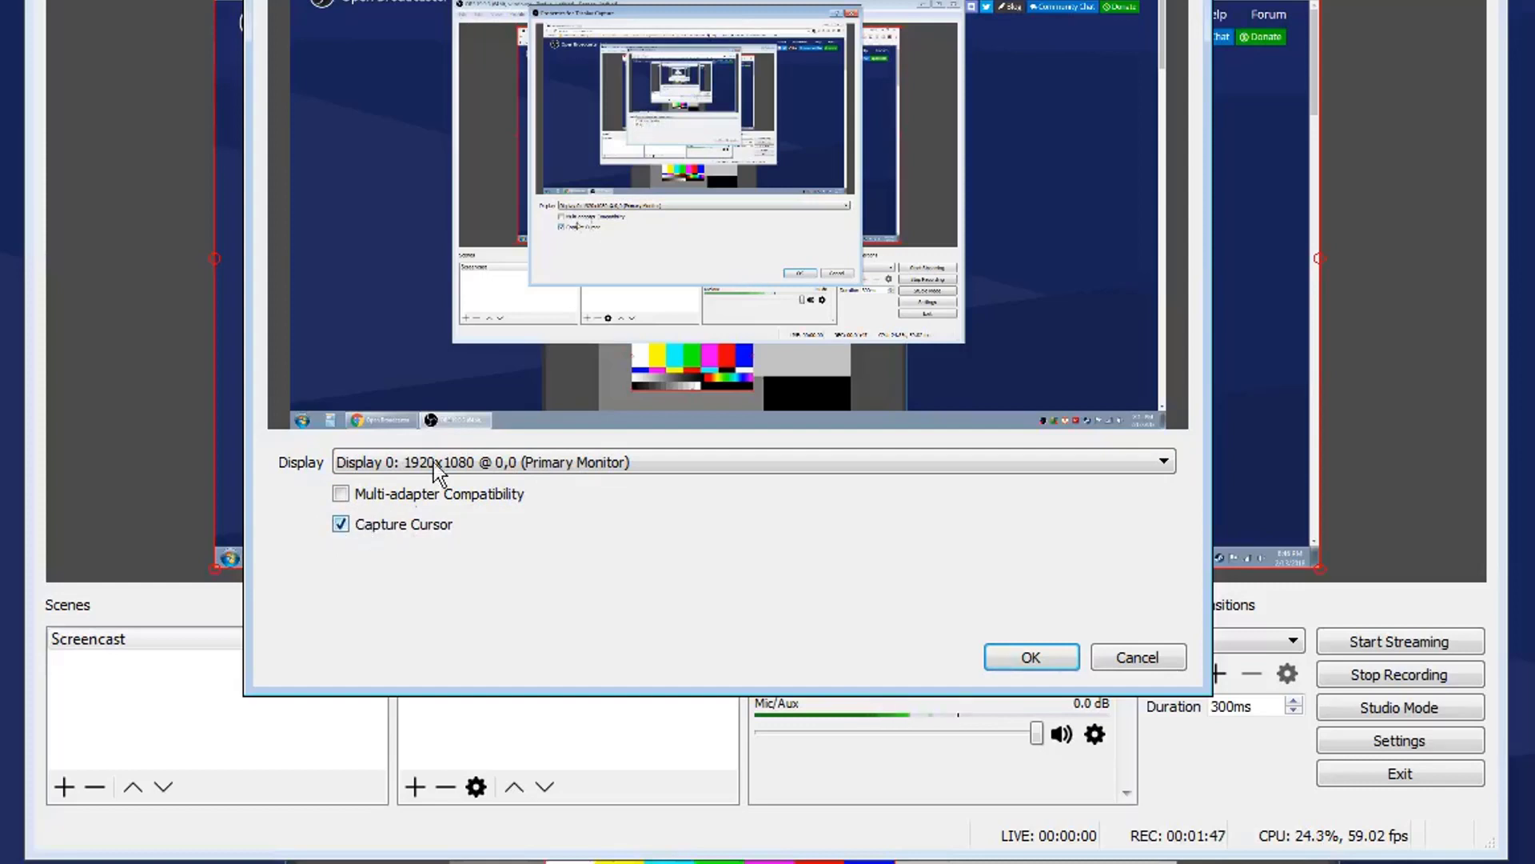
pyautogui.click(341, 525)
pyautogui.click(341, 524)
pyautogui.click(1139, 666)
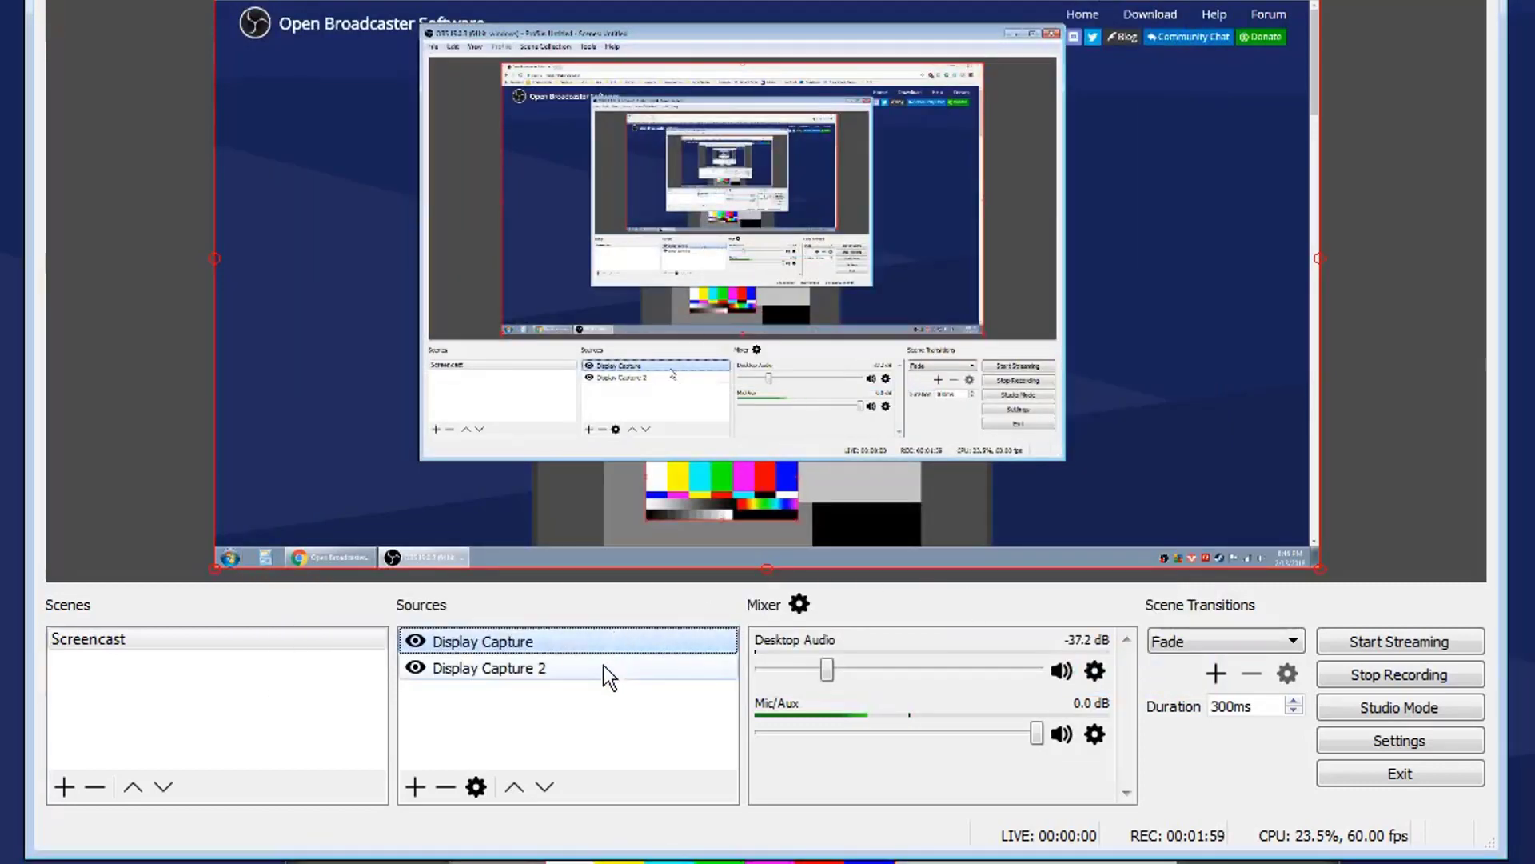
# Remove the Display Capture 2 source and set the Desktop Audio level to about -34.1 dB.
pyautogui.click(559, 669)
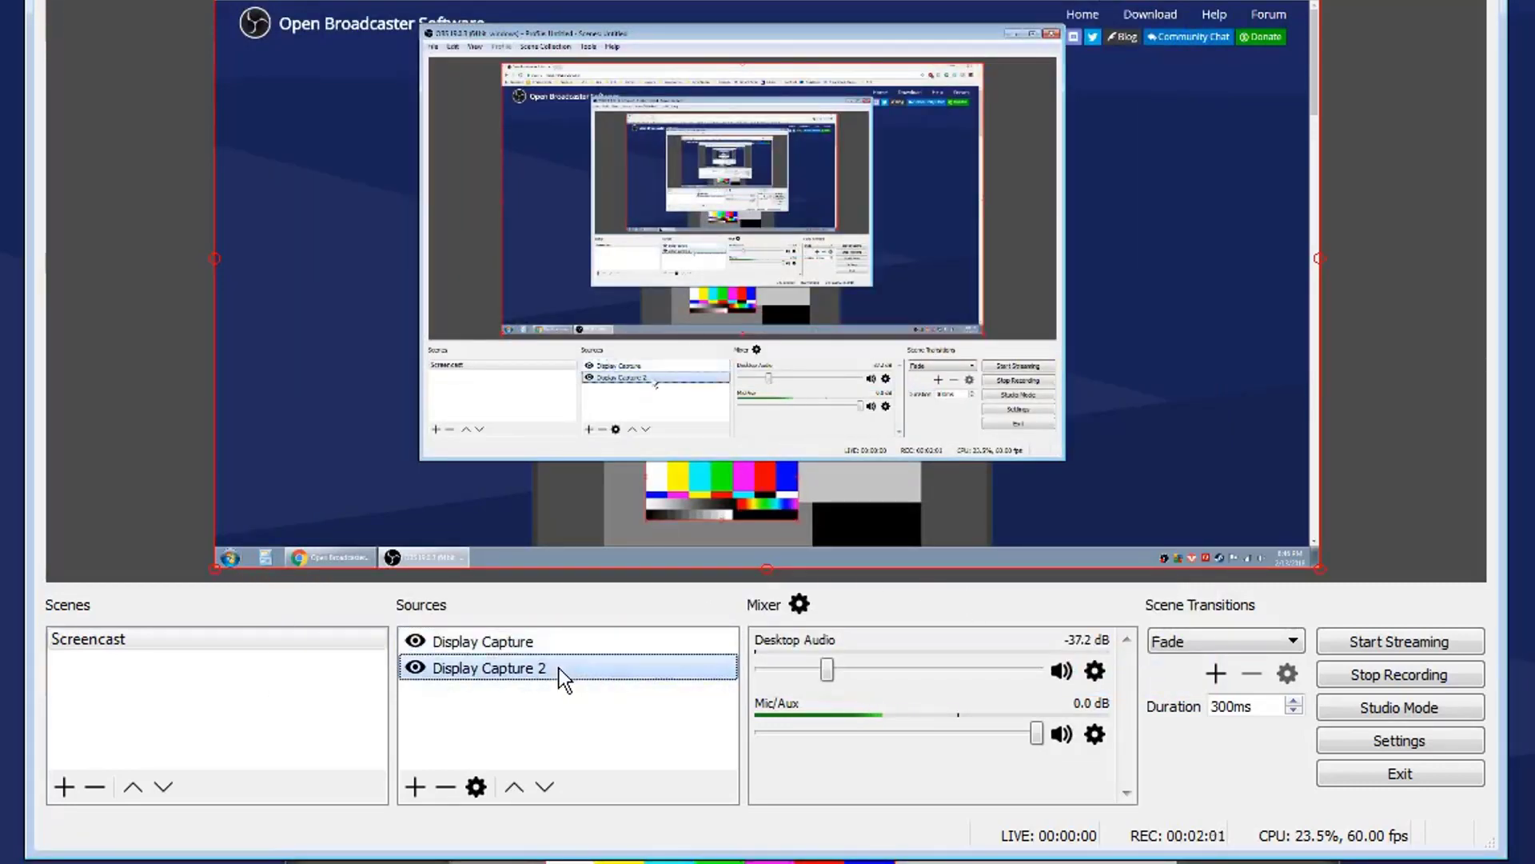
pyautogui.click(450, 792)
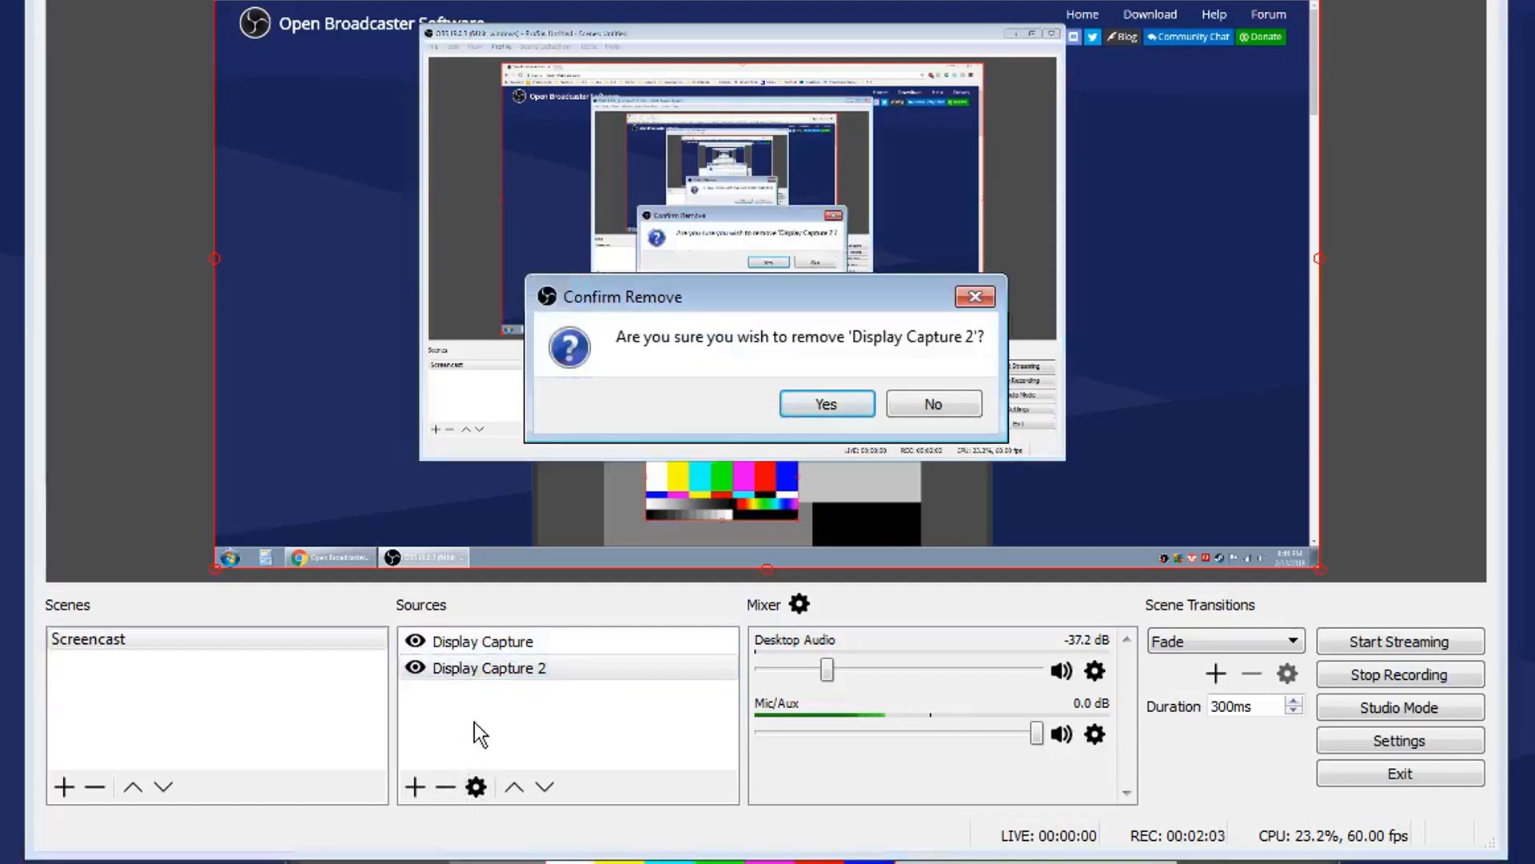
pyautogui.click(824, 405)
pyautogui.click(537, 644)
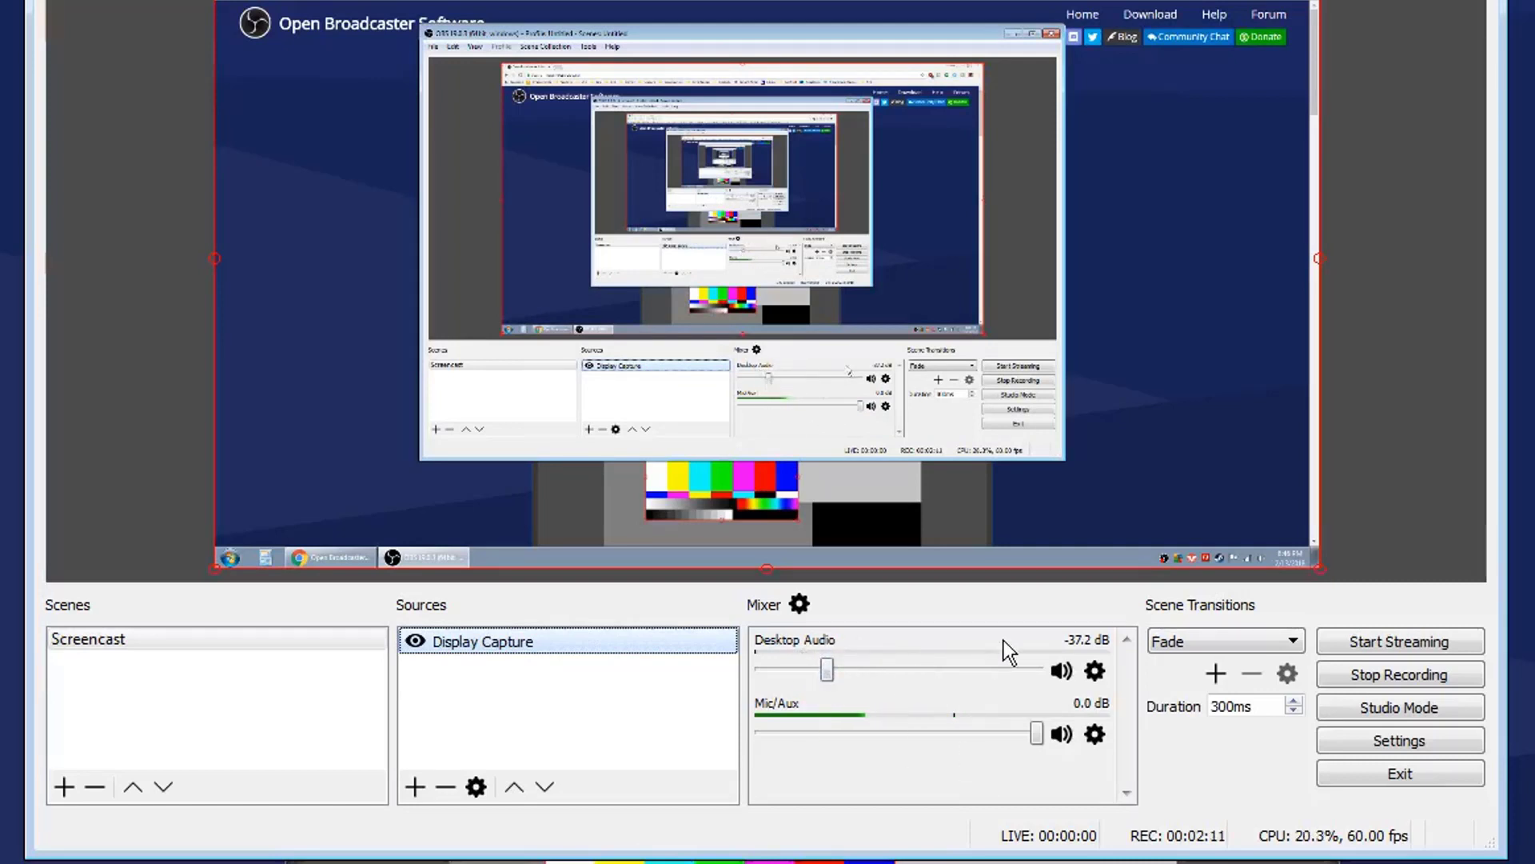
pyautogui.moveTo(832, 665)
pyautogui.mouseDown()
pyautogui.moveTo(897, 674)
pyautogui.moveTo(840, 673)
pyautogui.mouseUp()
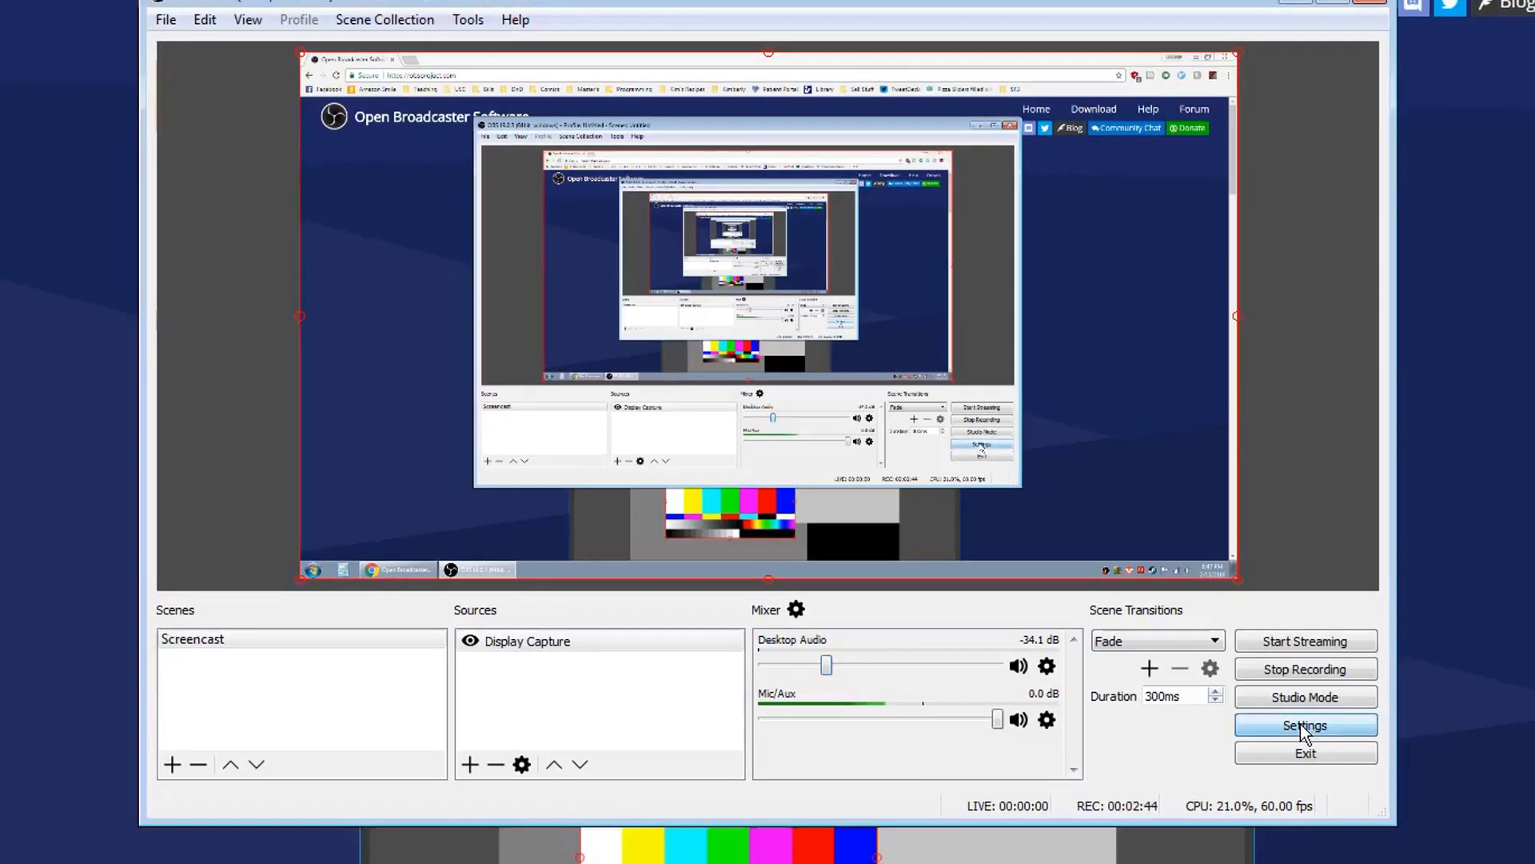
# Examine the recording path, quality and format in the output settings, leaving them without changes.
pyautogui.click(1389, 738)
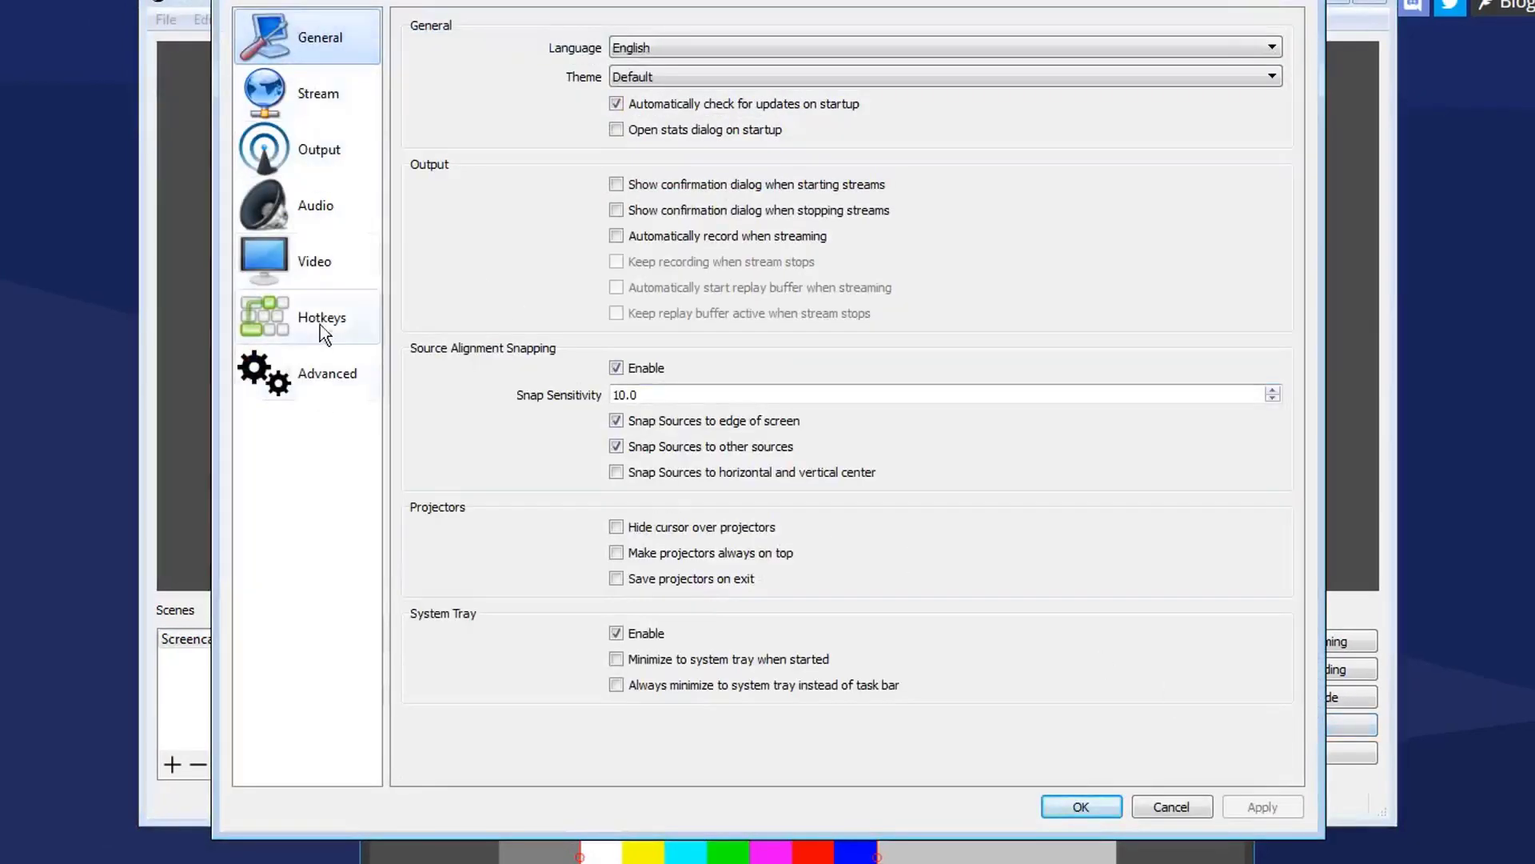
pyautogui.click(311, 152)
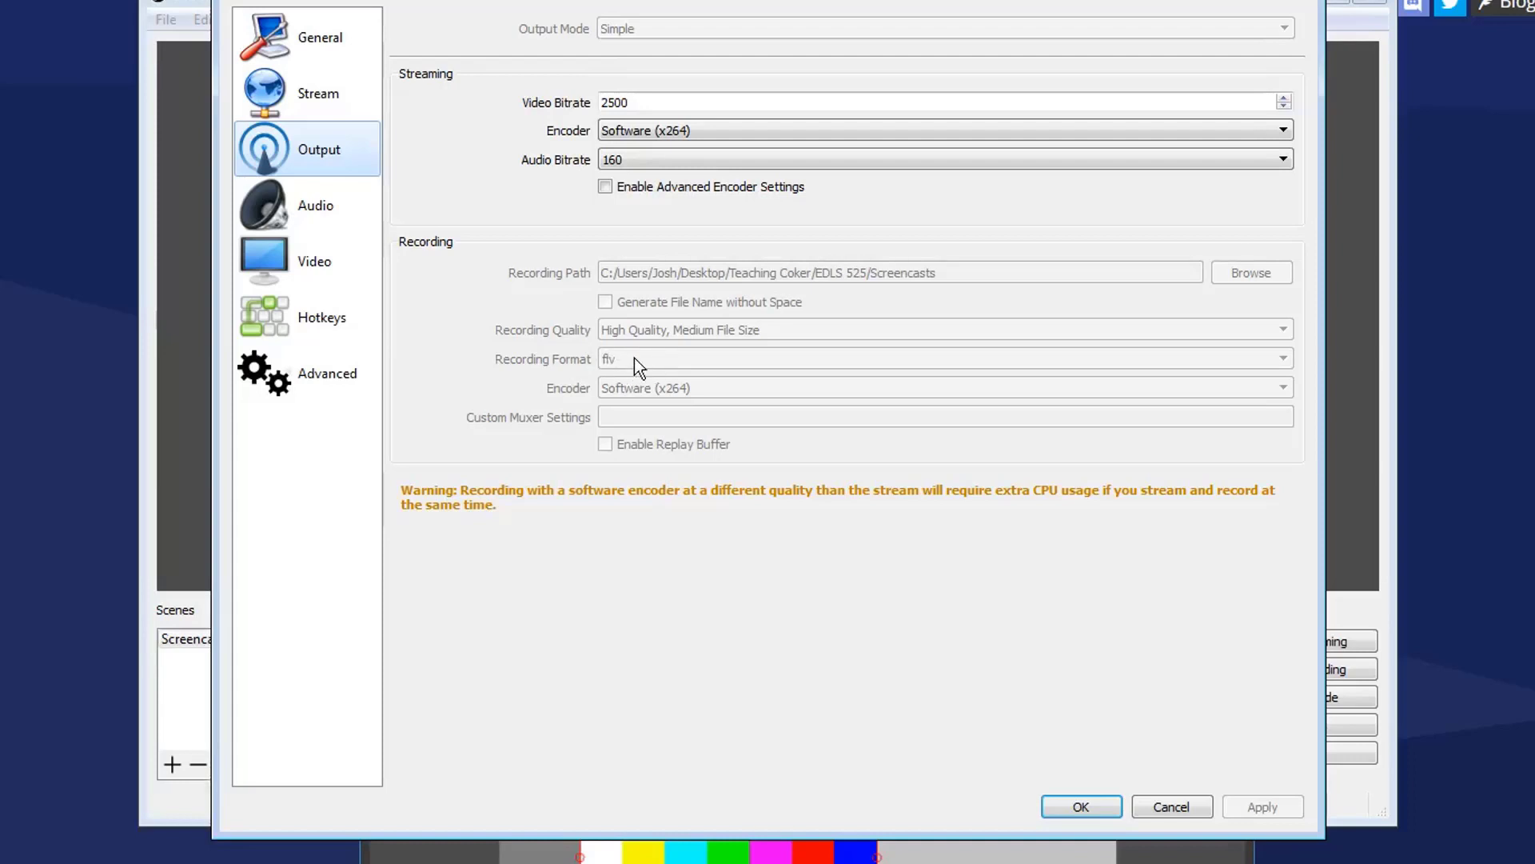
pyautogui.click(1172, 804)
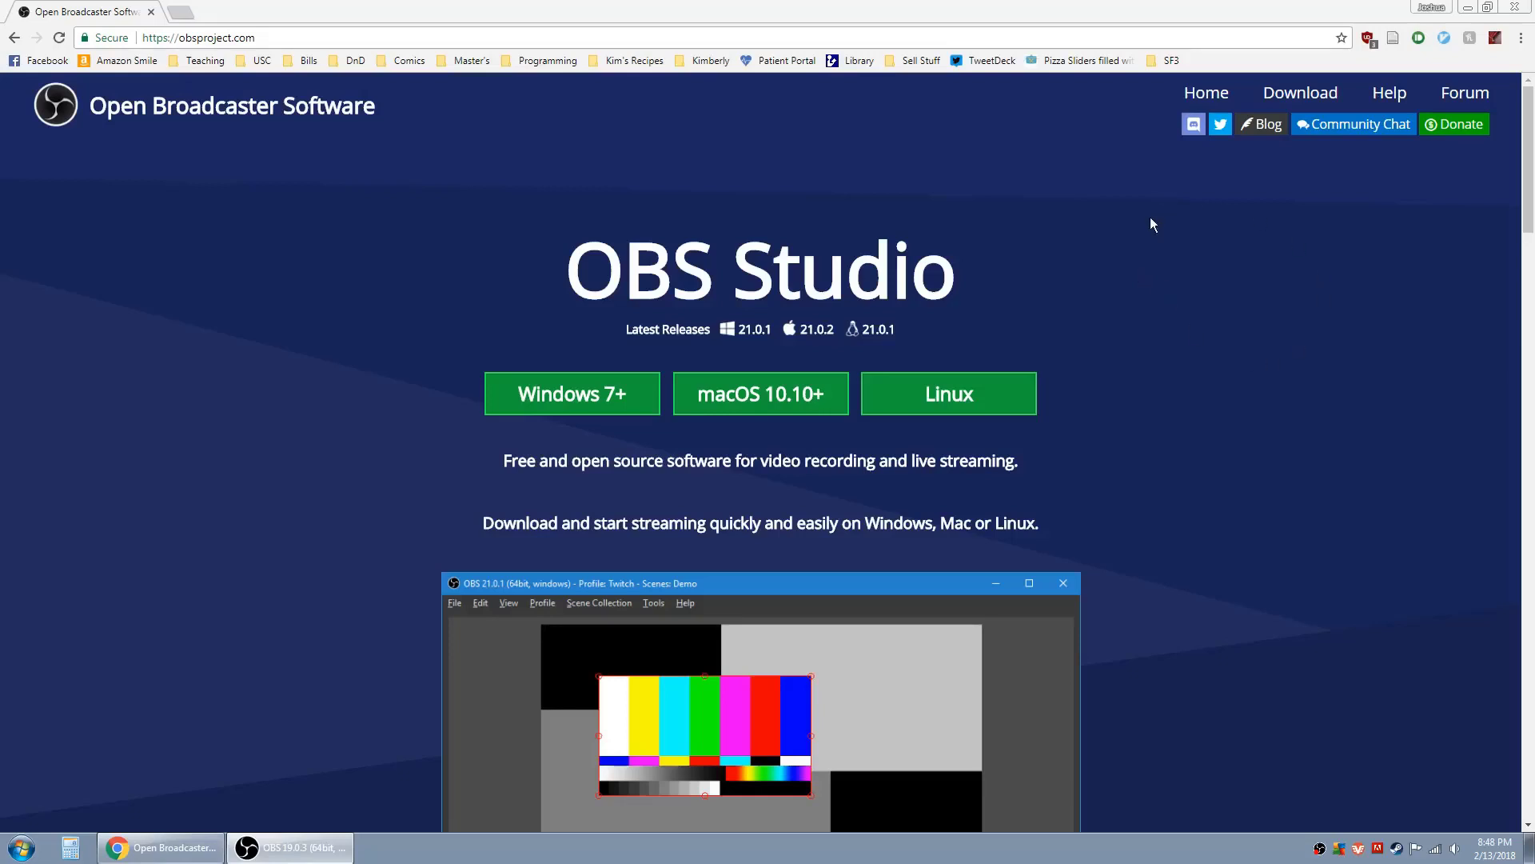
# Bring the OBS window back onto this monitor and look through the recordings selectable in Remux Recordings.
pyautogui.moveTo(1534, 166); pyautogui.dragTo(882, 167)
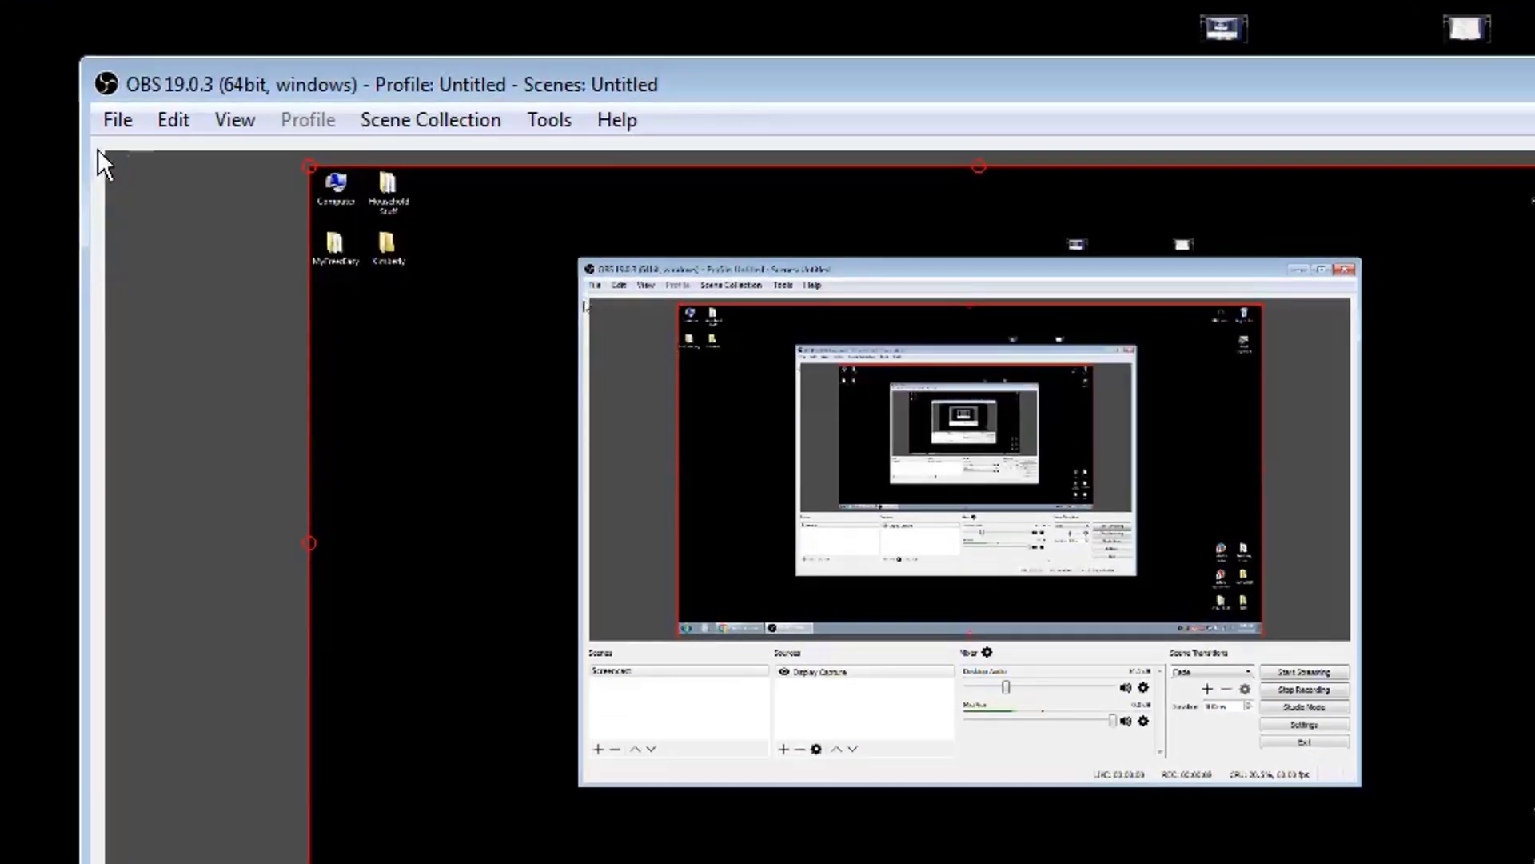
pyautogui.click(122, 120)
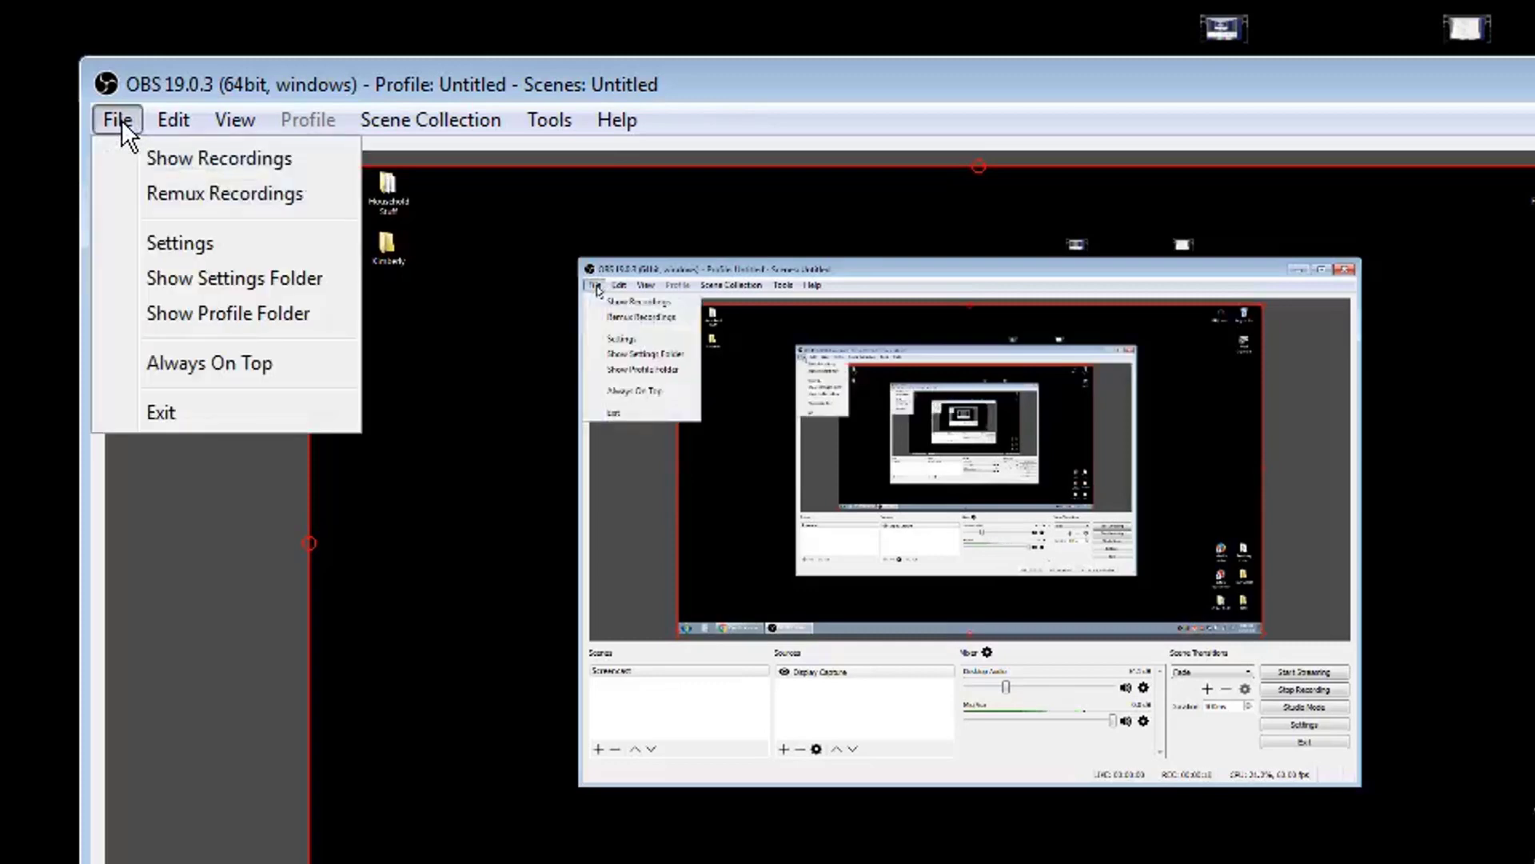
pyautogui.click(204, 193)
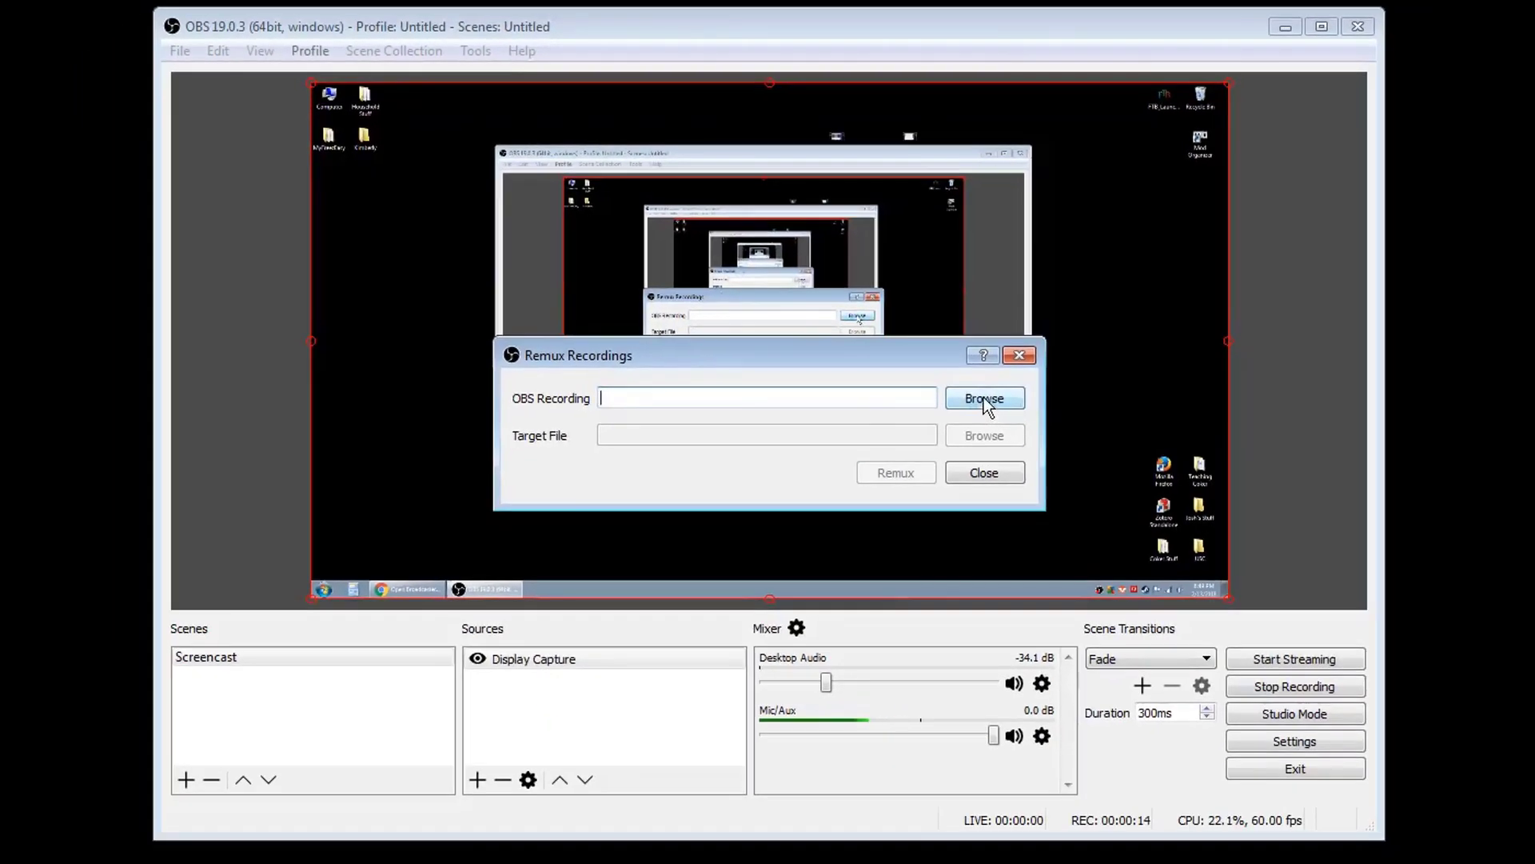
pyautogui.click(1294, 627)
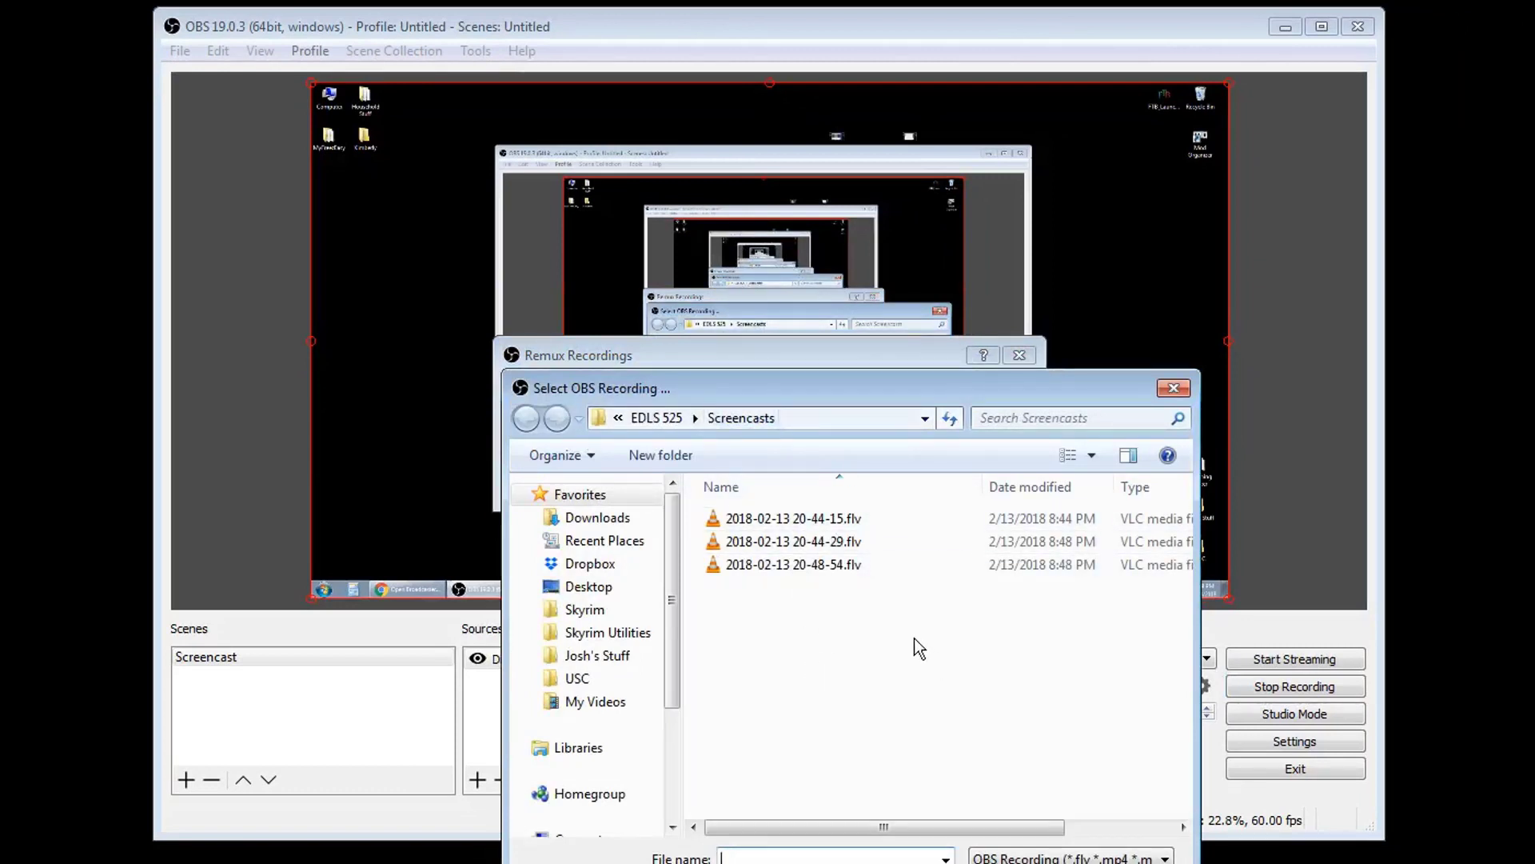
pyautogui.press('Escape')
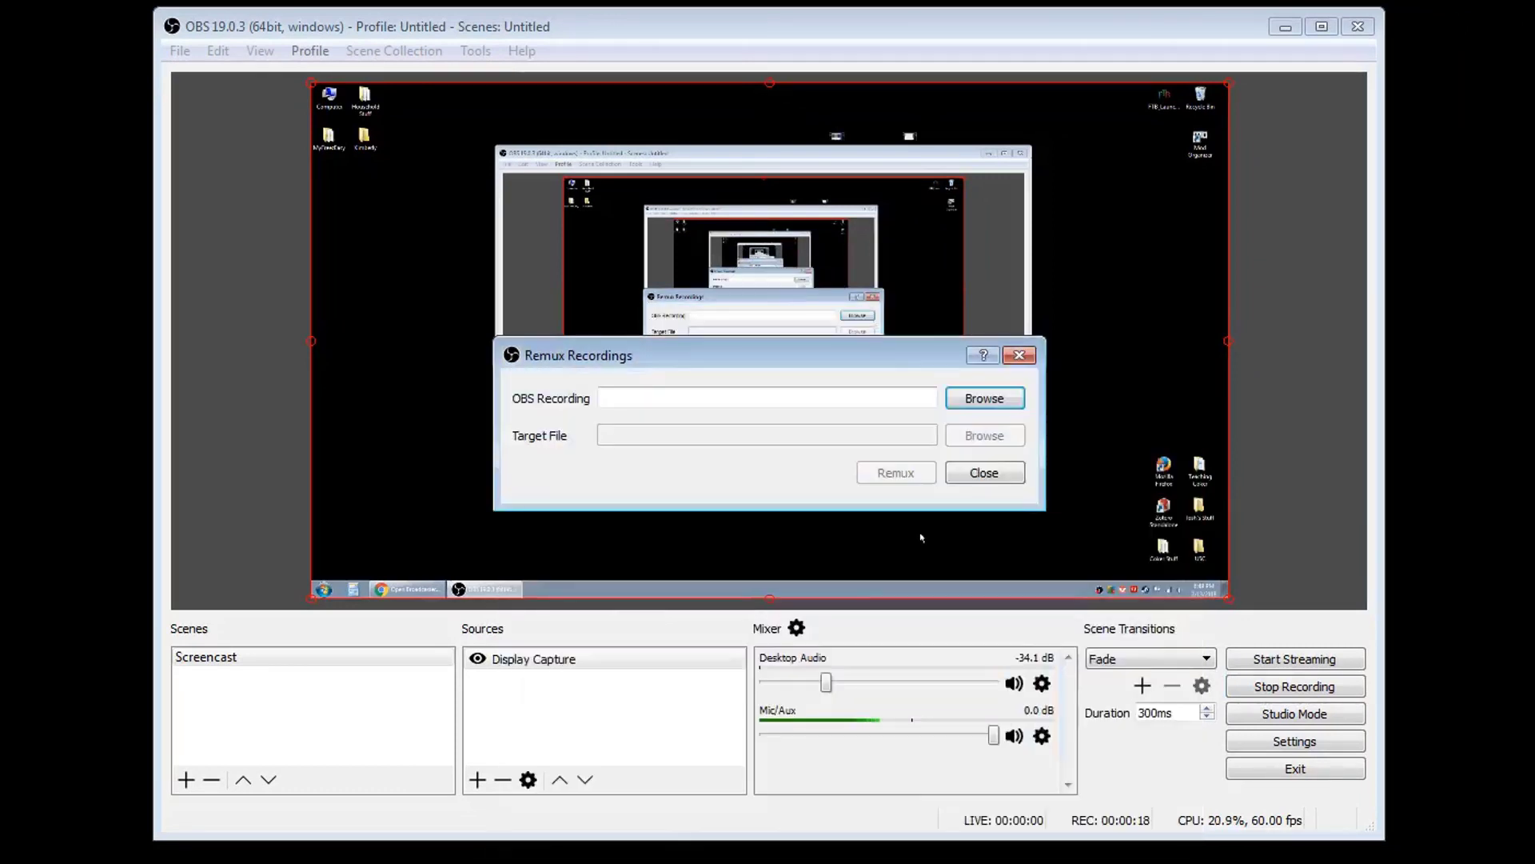
pyautogui.click(992, 471)
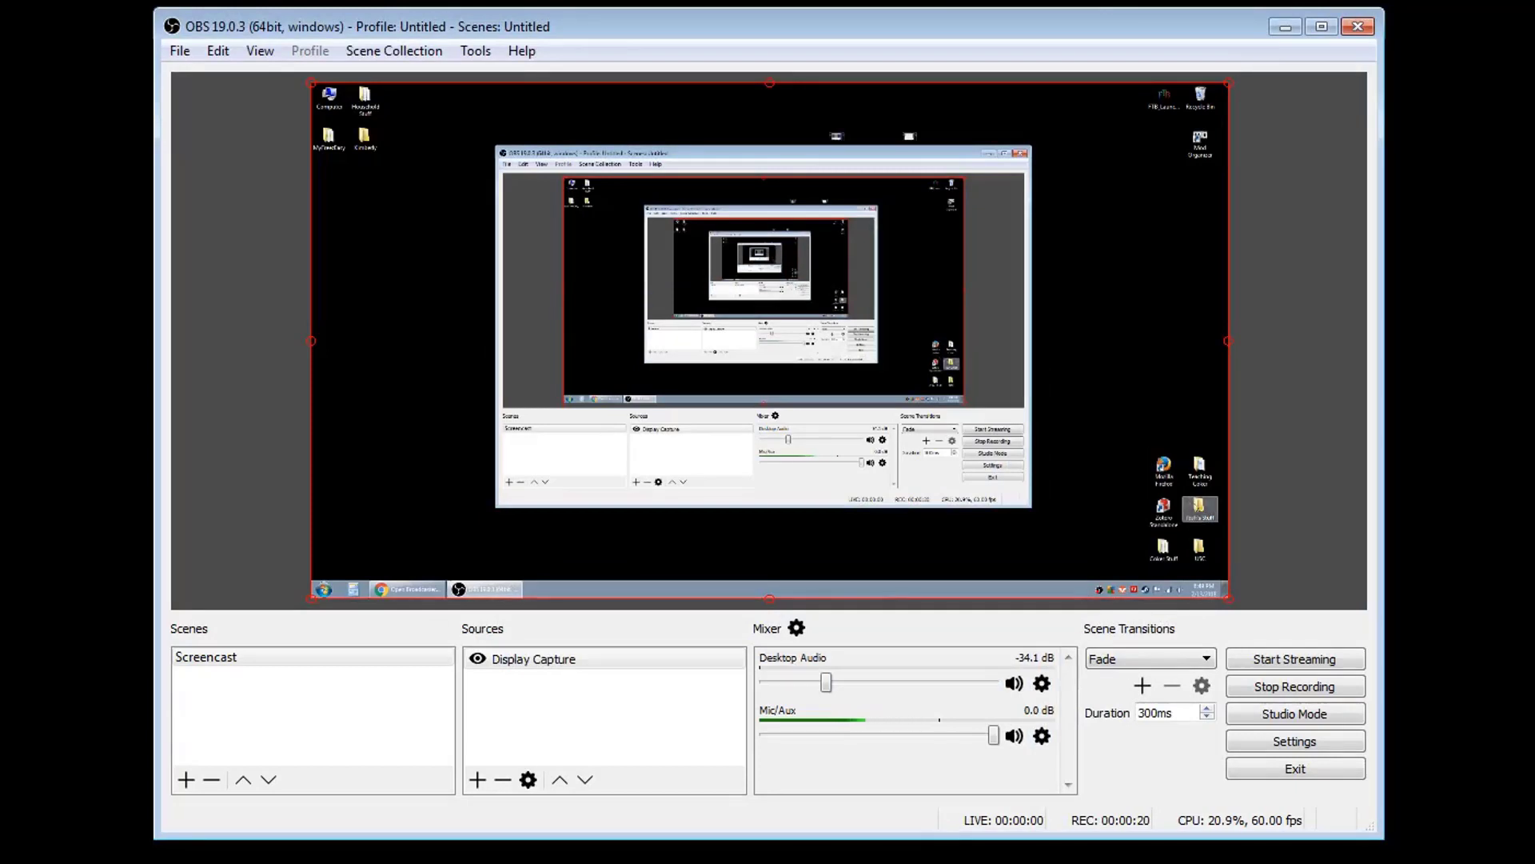
# Open the Screencasts folder inside EDLS 525 in the desktop folder Teaching Coker.
pyautogui.doubleClick(1487, 646)
pyautogui.click(569, 370)
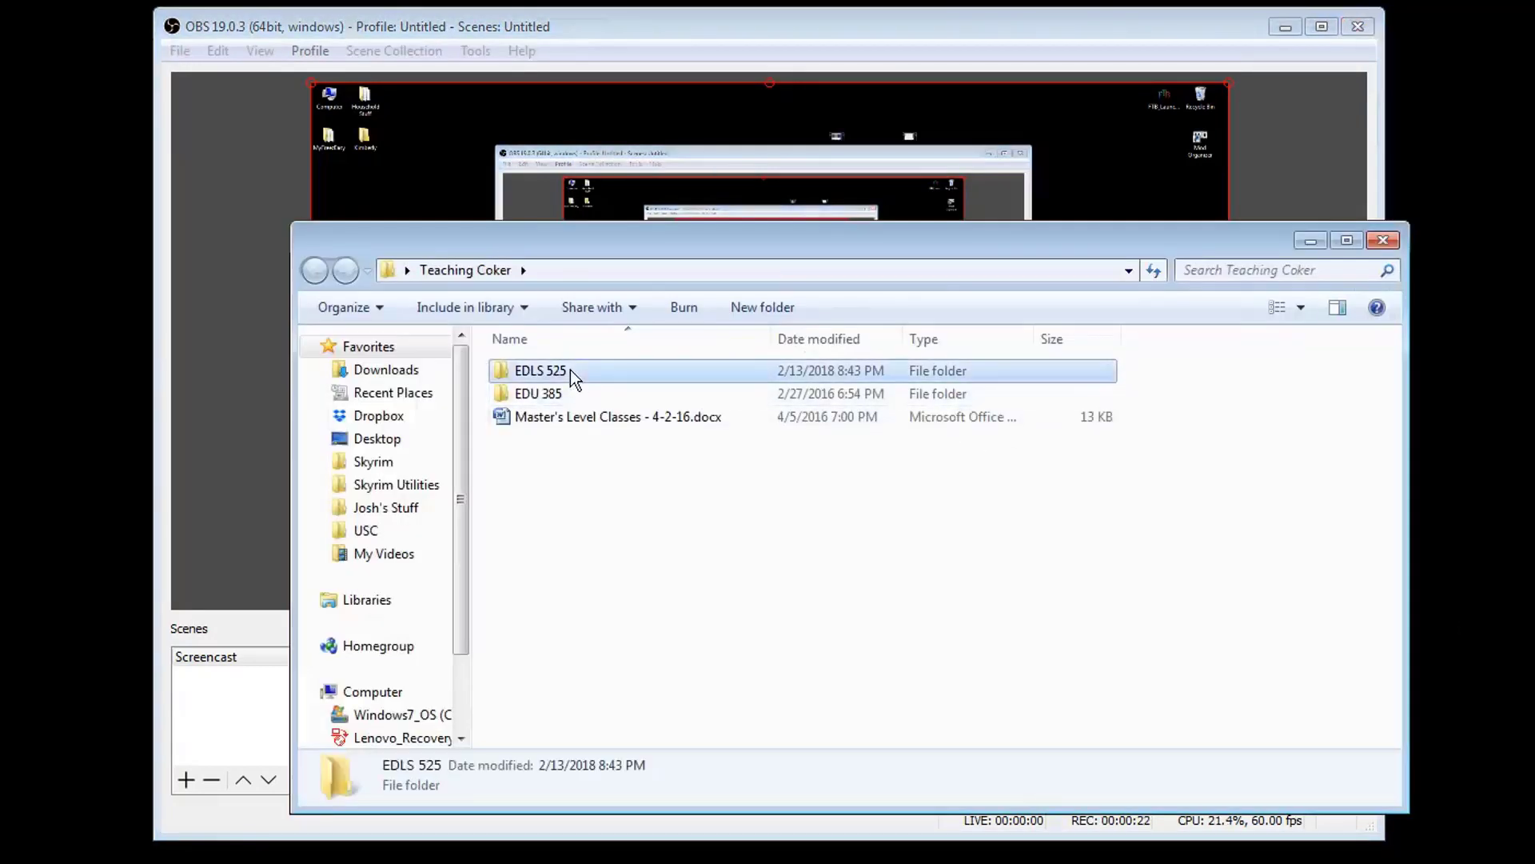
pyautogui.doubleClick(569, 370)
pyautogui.doubleClick(591, 394)
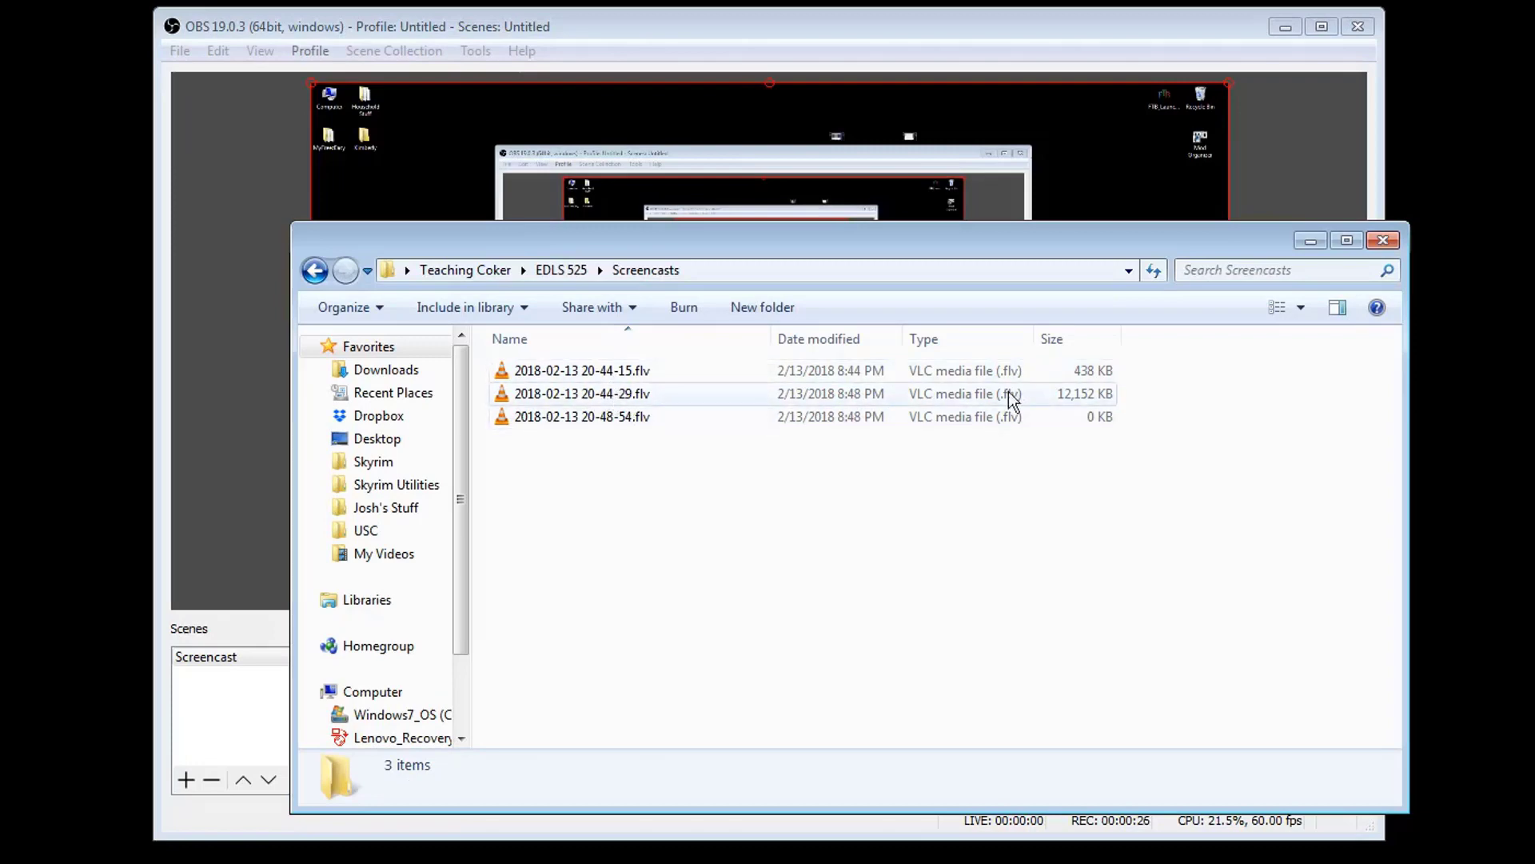
pyautogui.doubleClick(625, 395)
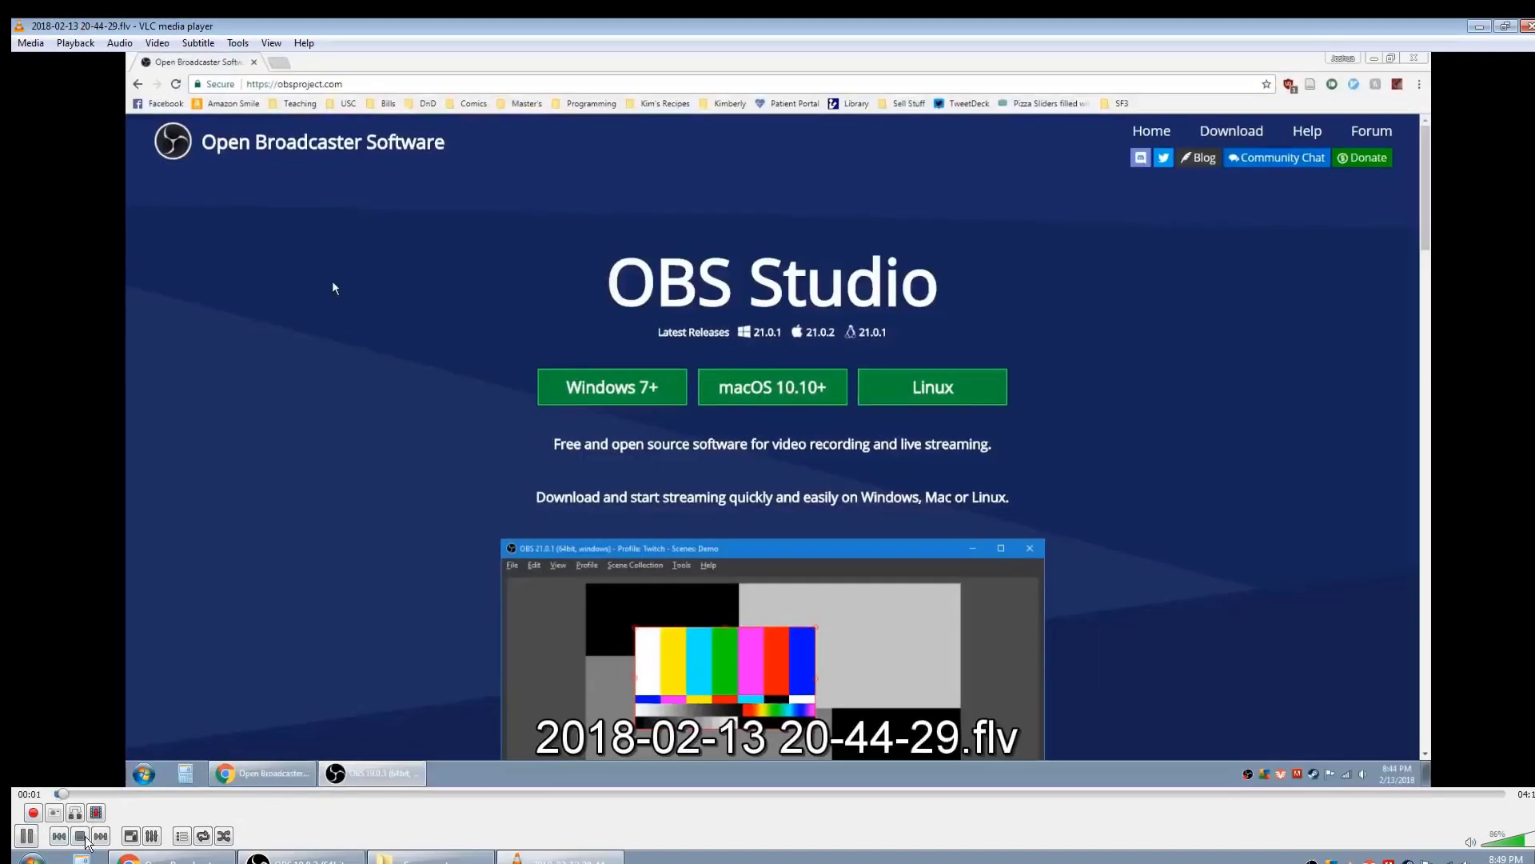
pyautogui.click(80, 836)
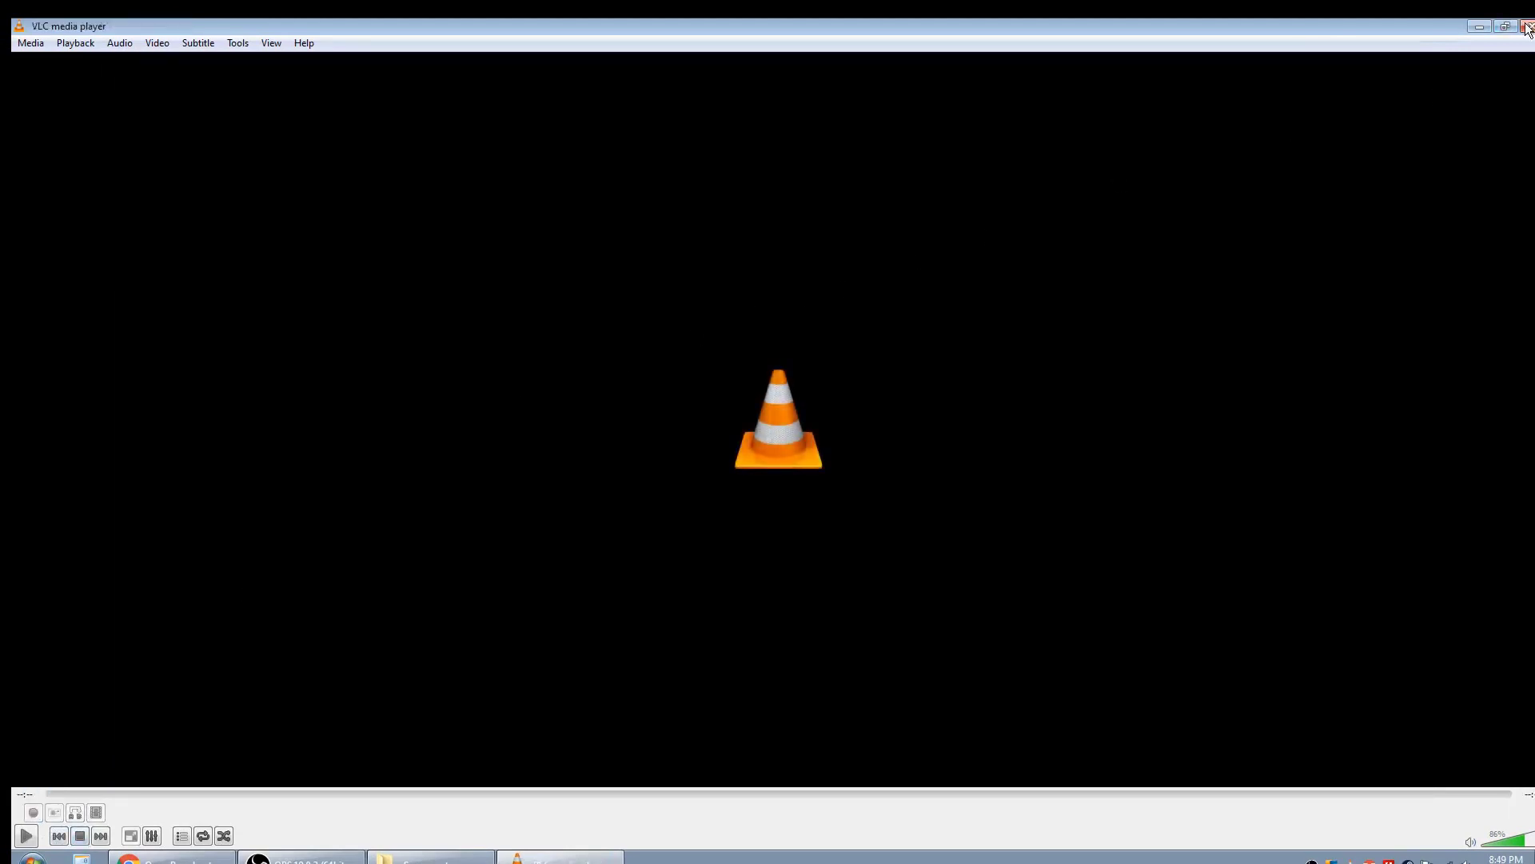
pyautogui.click(17, 836)
pyautogui.moveTo(387, 794); pyautogui.dragTo(502, 793)
pyautogui.click(1527, 26)
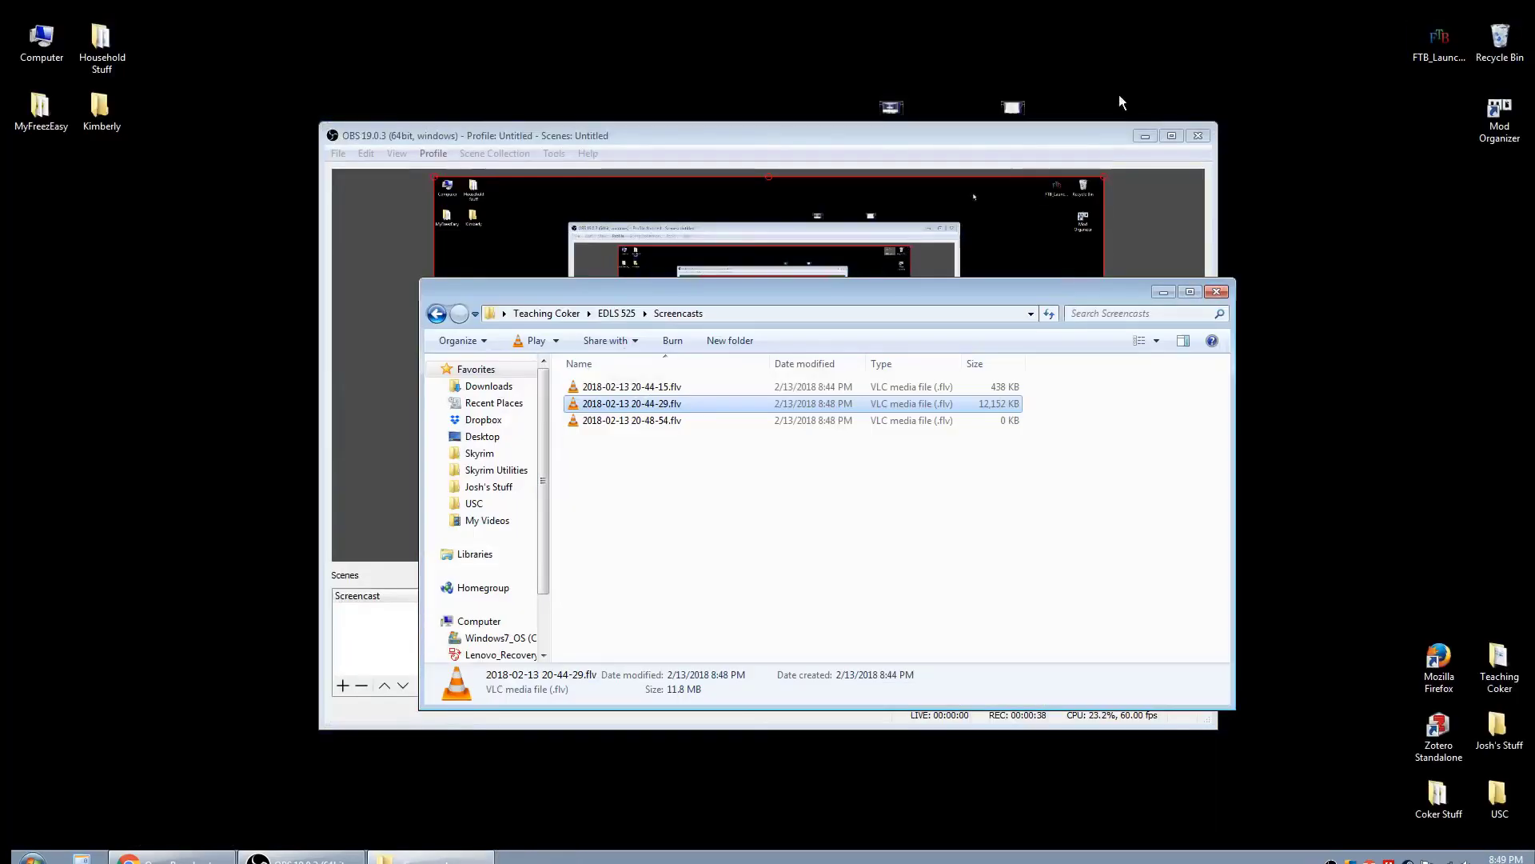
pyautogui.click(650, 403)
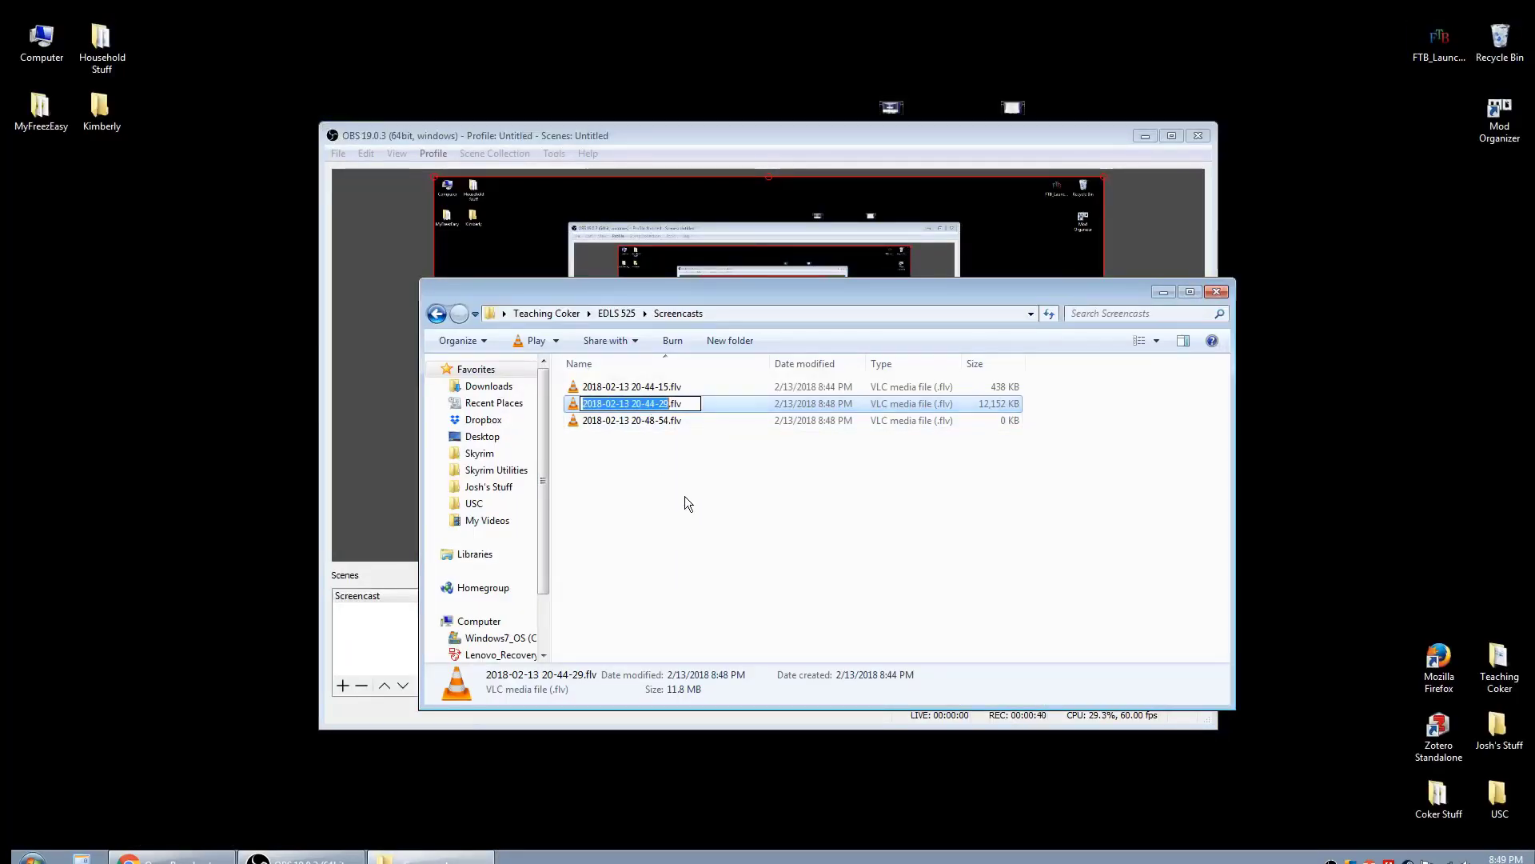
pyautogui.write('525 Sc')
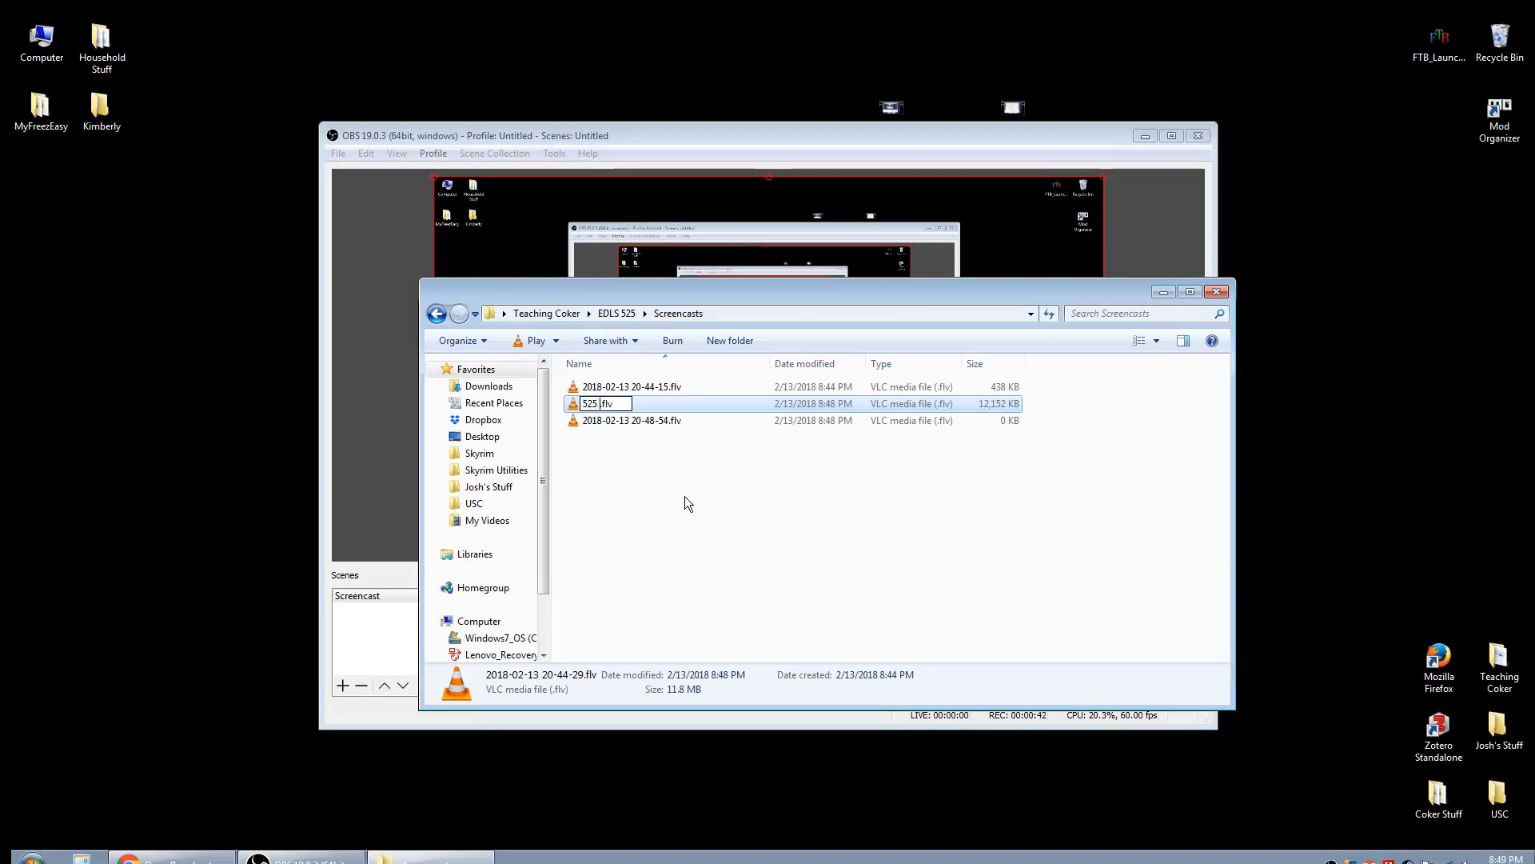
pyautogui.write('reencast 1')
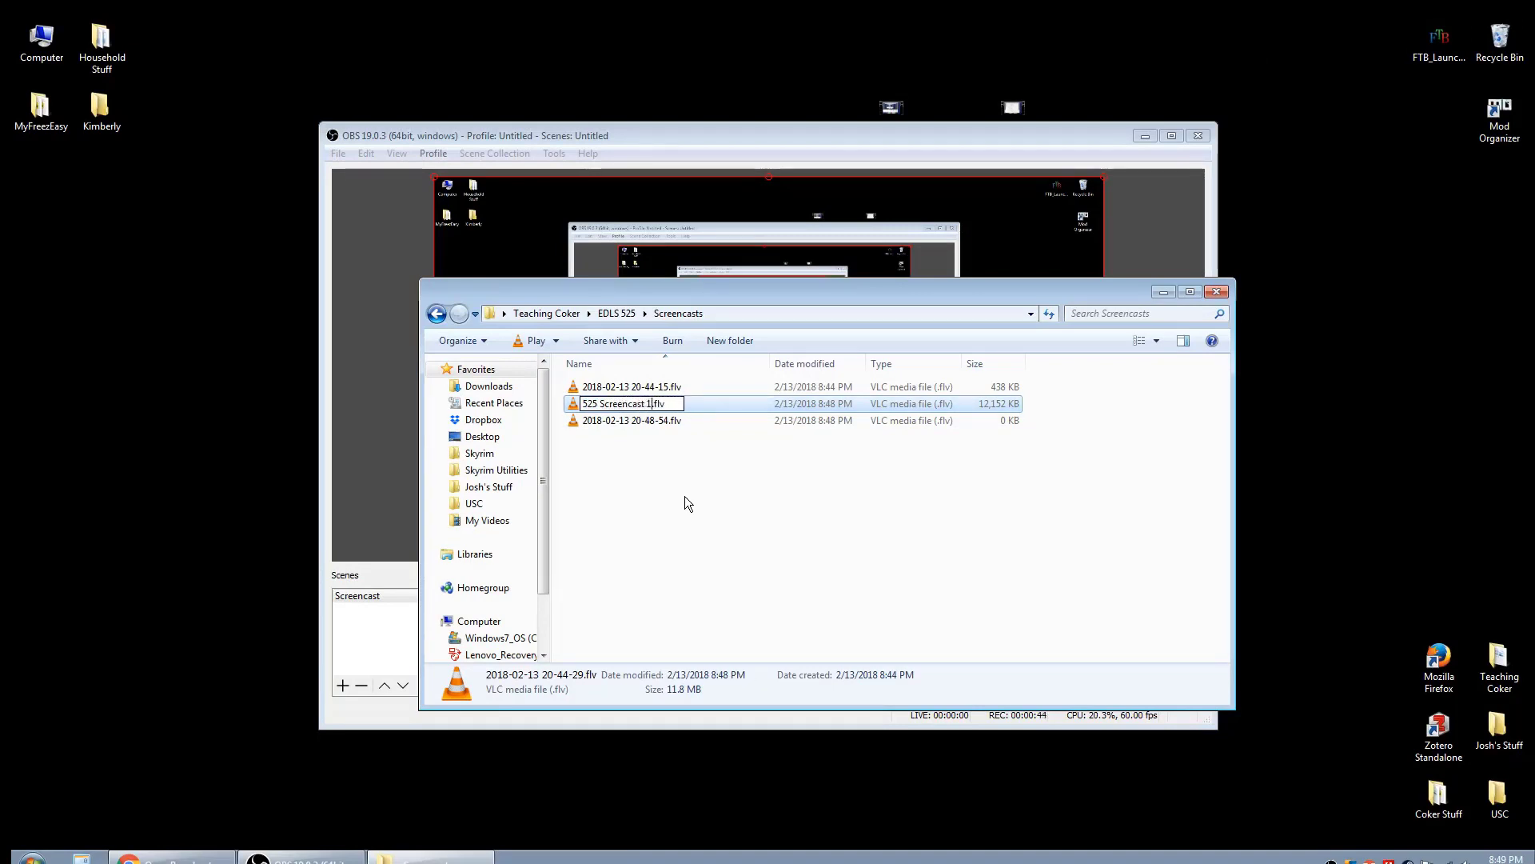
pyautogui.press('Return')
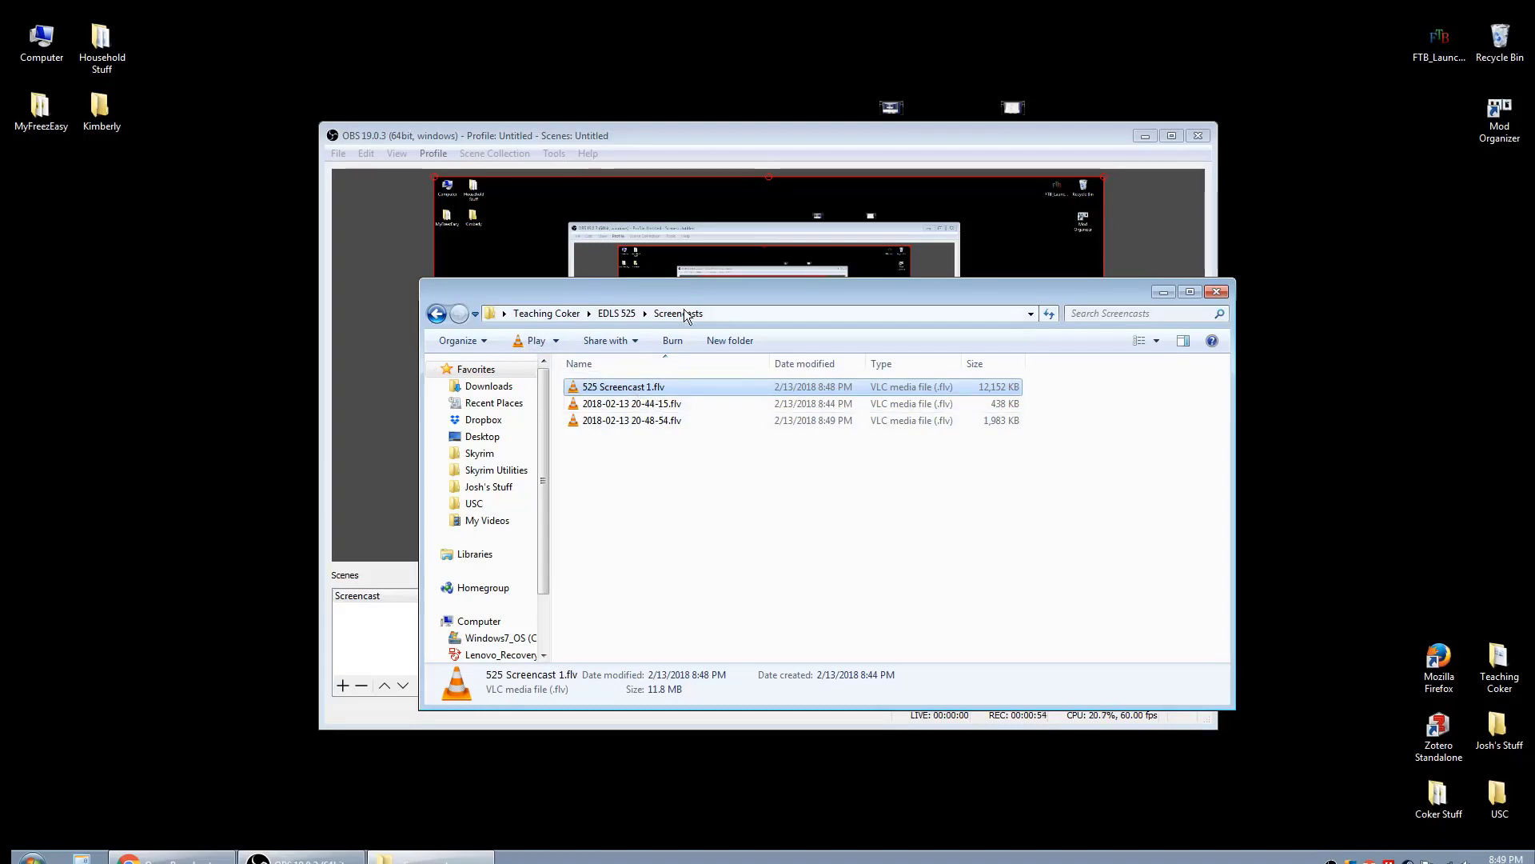
# Close the folder window and load 525 Screencast 1.flv from the Screencasts folder as the OBS recording in Remux Recordings.
pyautogui.click(1216, 291)
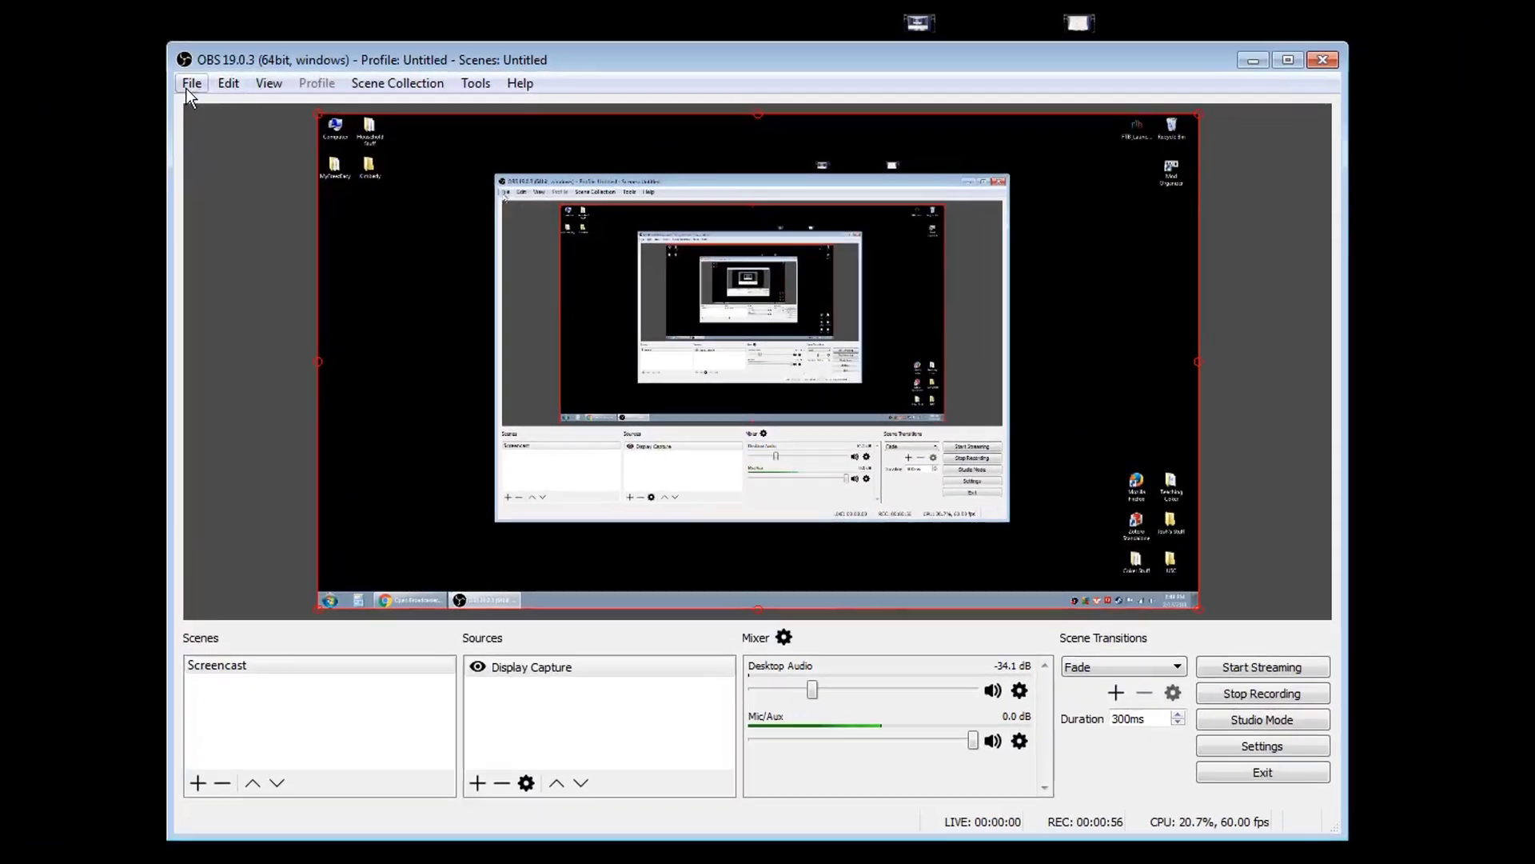
pyautogui.click(338, 153)
pyautogui.click(164, 107)
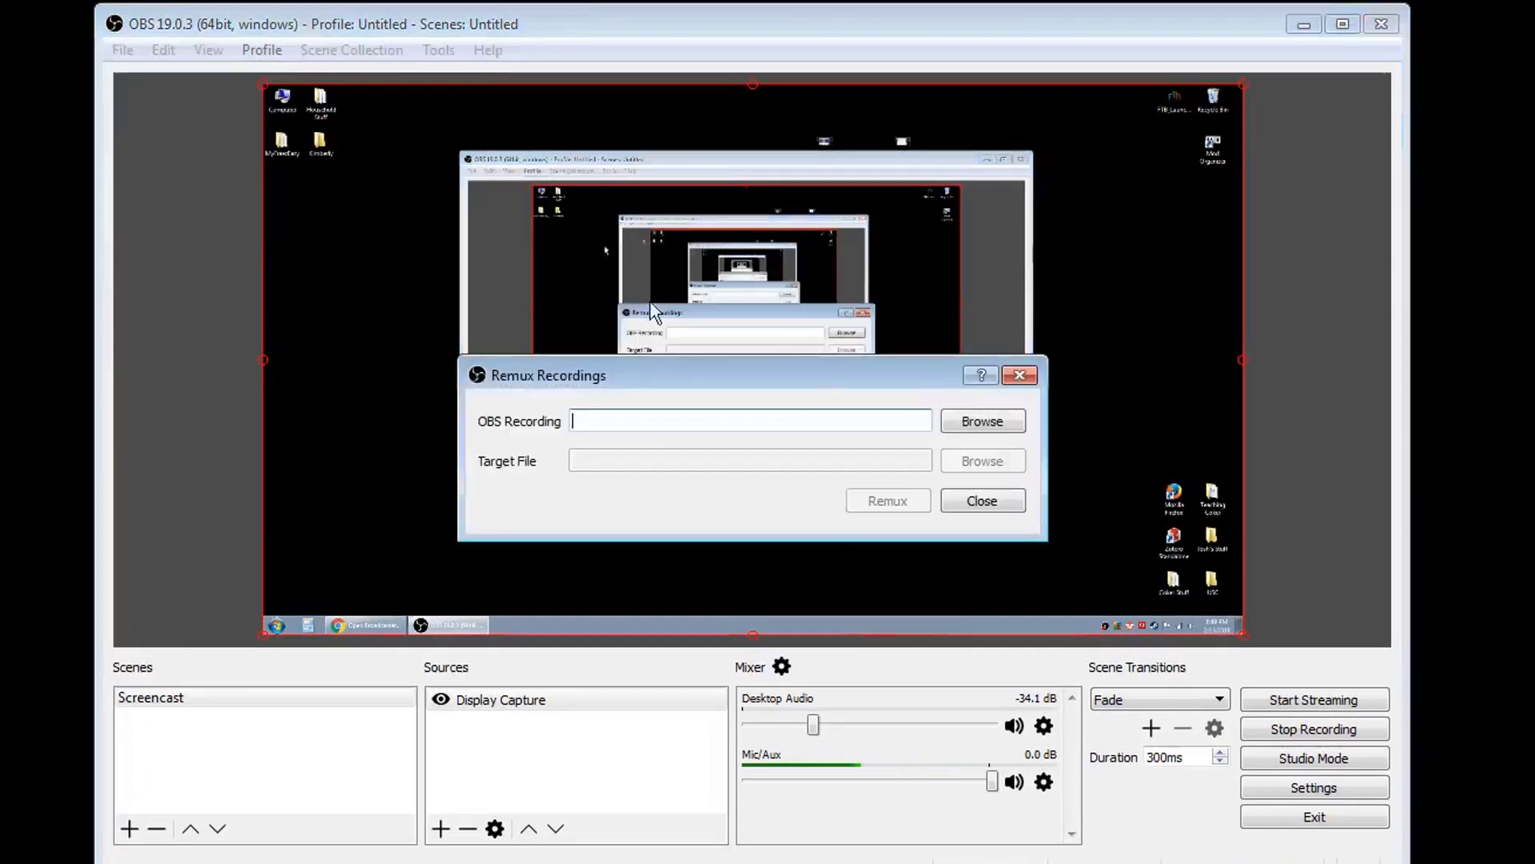
pyautogui.click(996, 431)
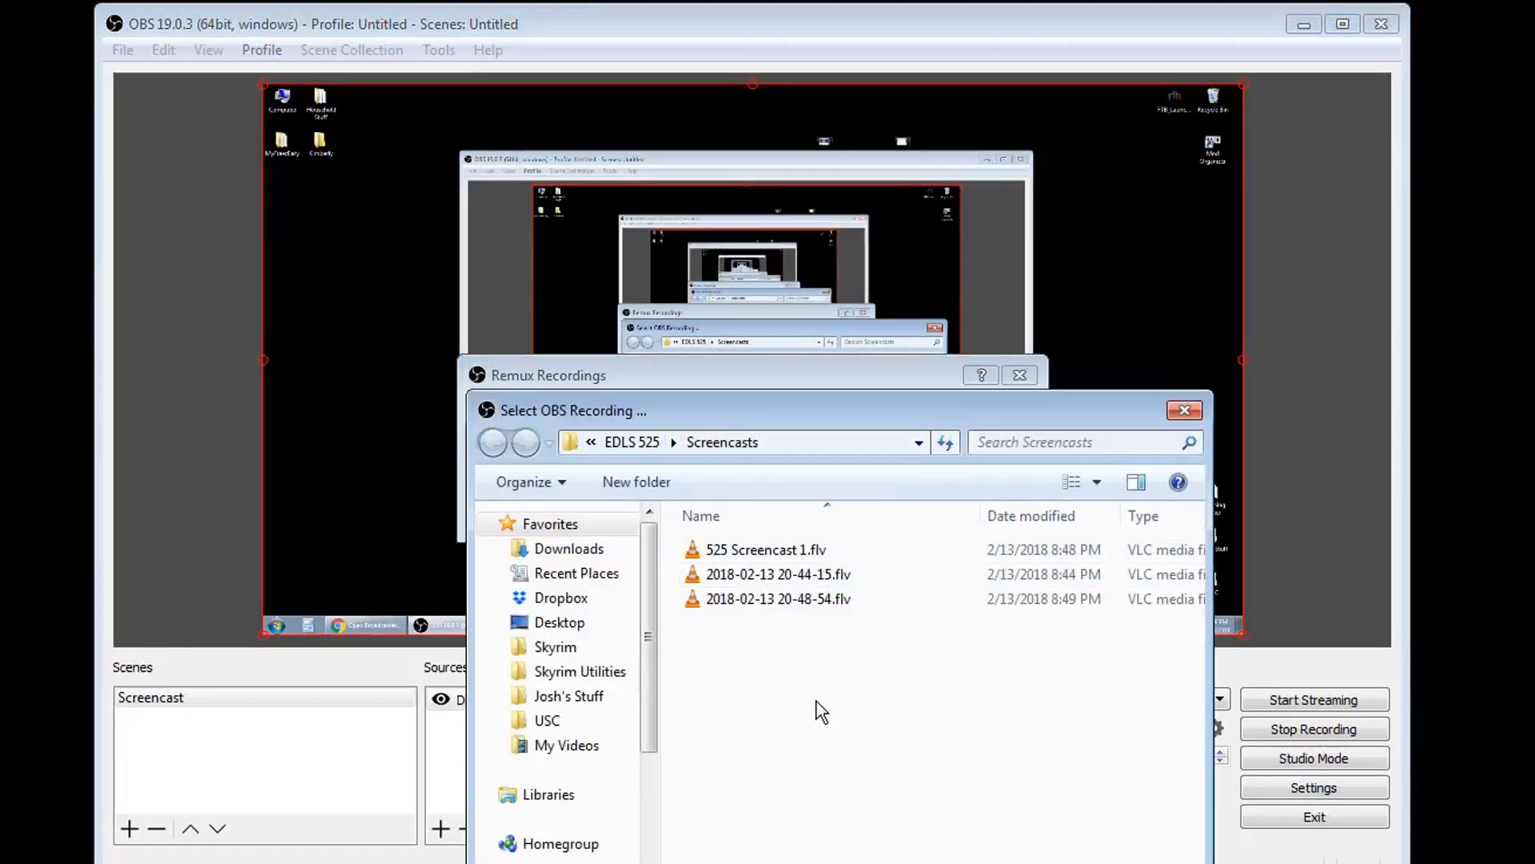
pyautogui.doubleClick(780, 551)
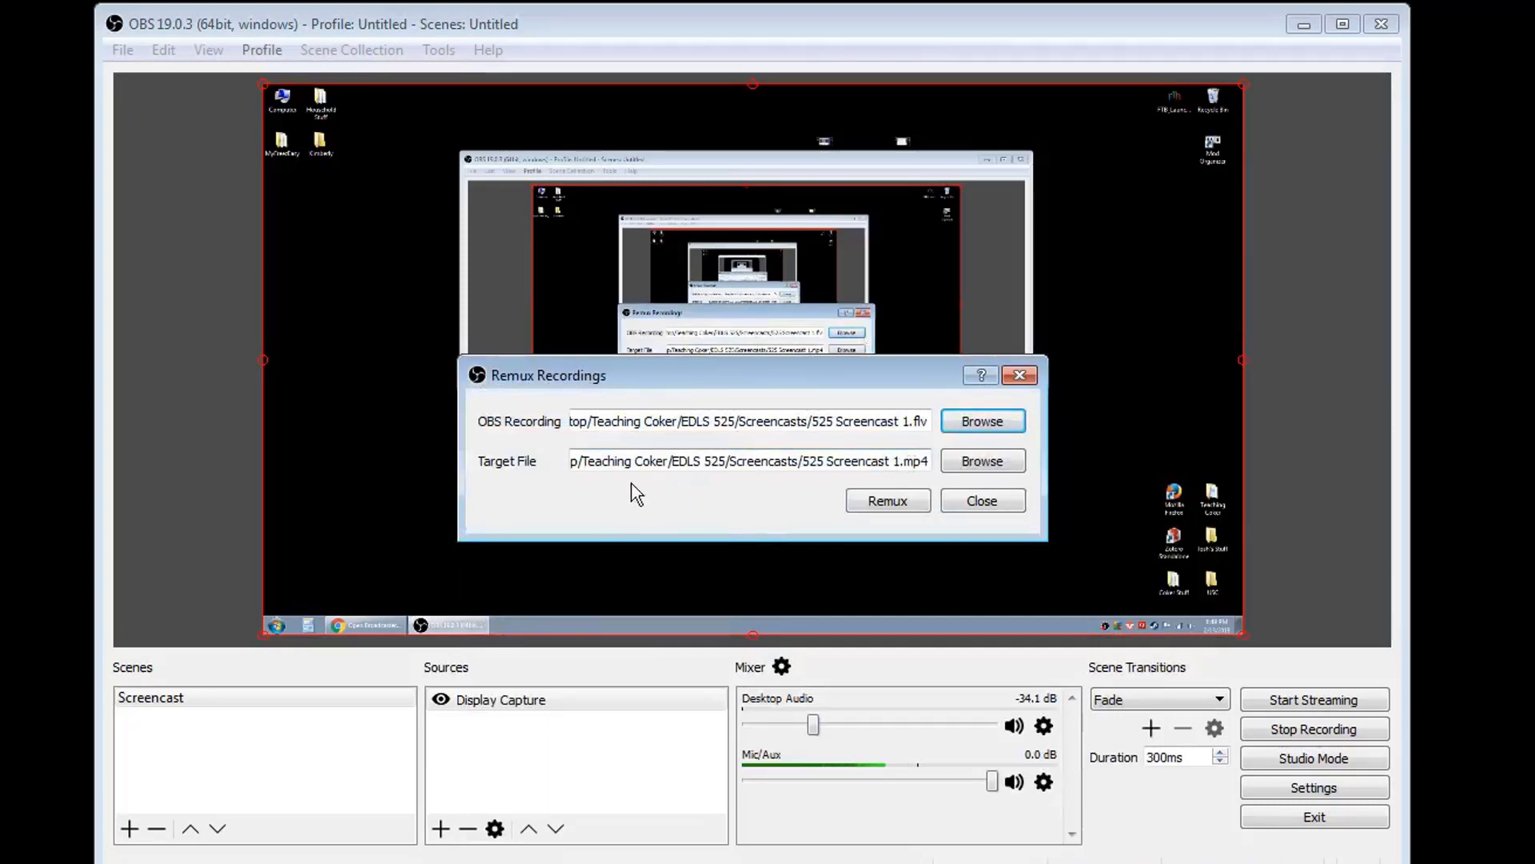
# Remux the recording to the target file 525 Screencast 1.mp4 in the same Screencasts folder and dismiss the completion message.
pyautogui.moveTo(904, 461); pyautogui.dragTo(950, 465)
pyautogui.click(926, 461)
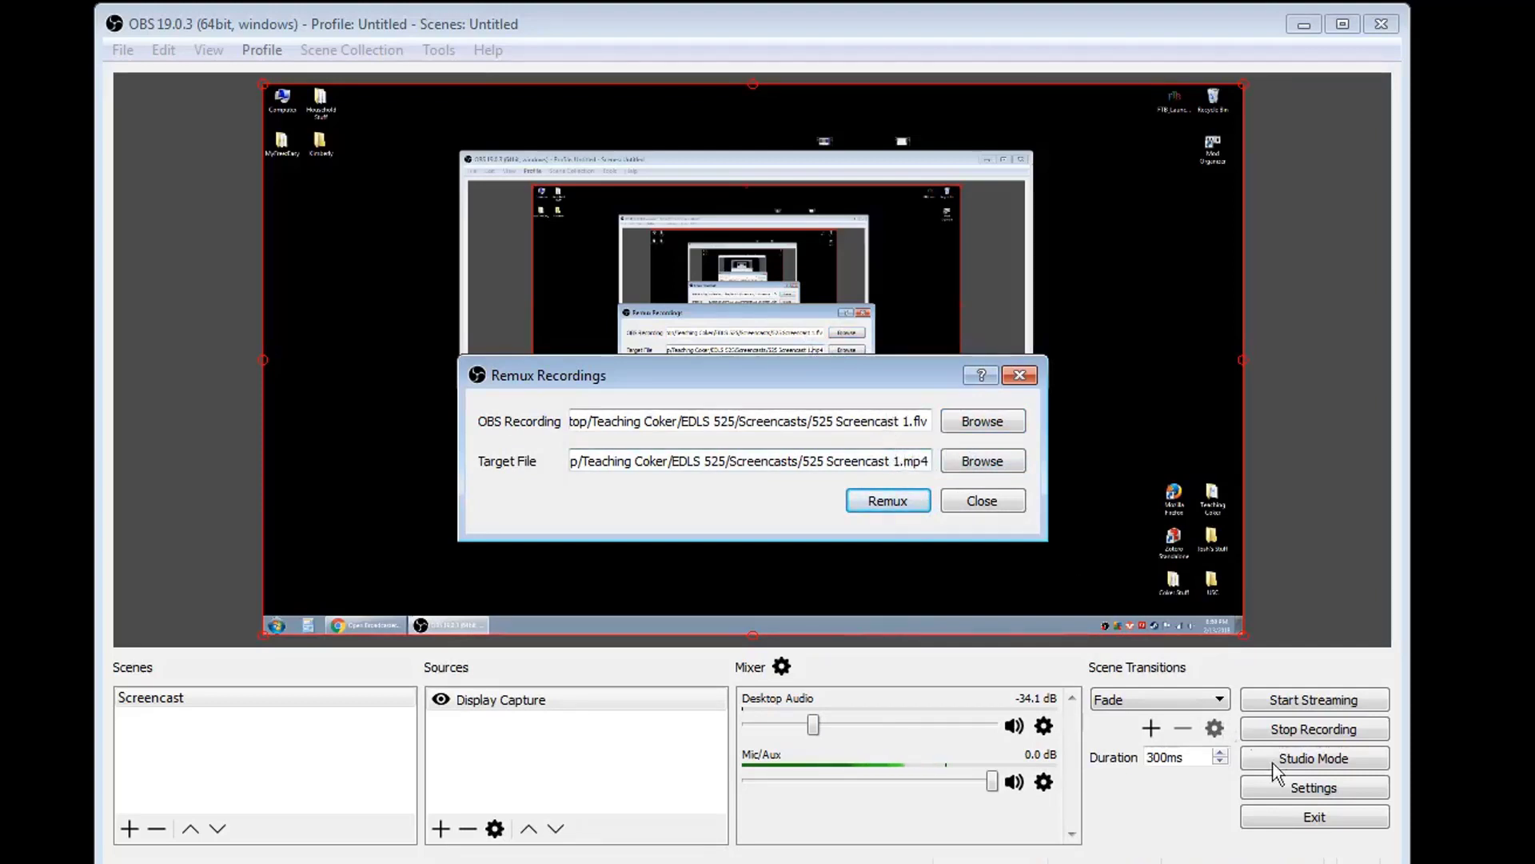
pyautogui.doubleClick(908, 462)
pyautogui.click(908, 462)
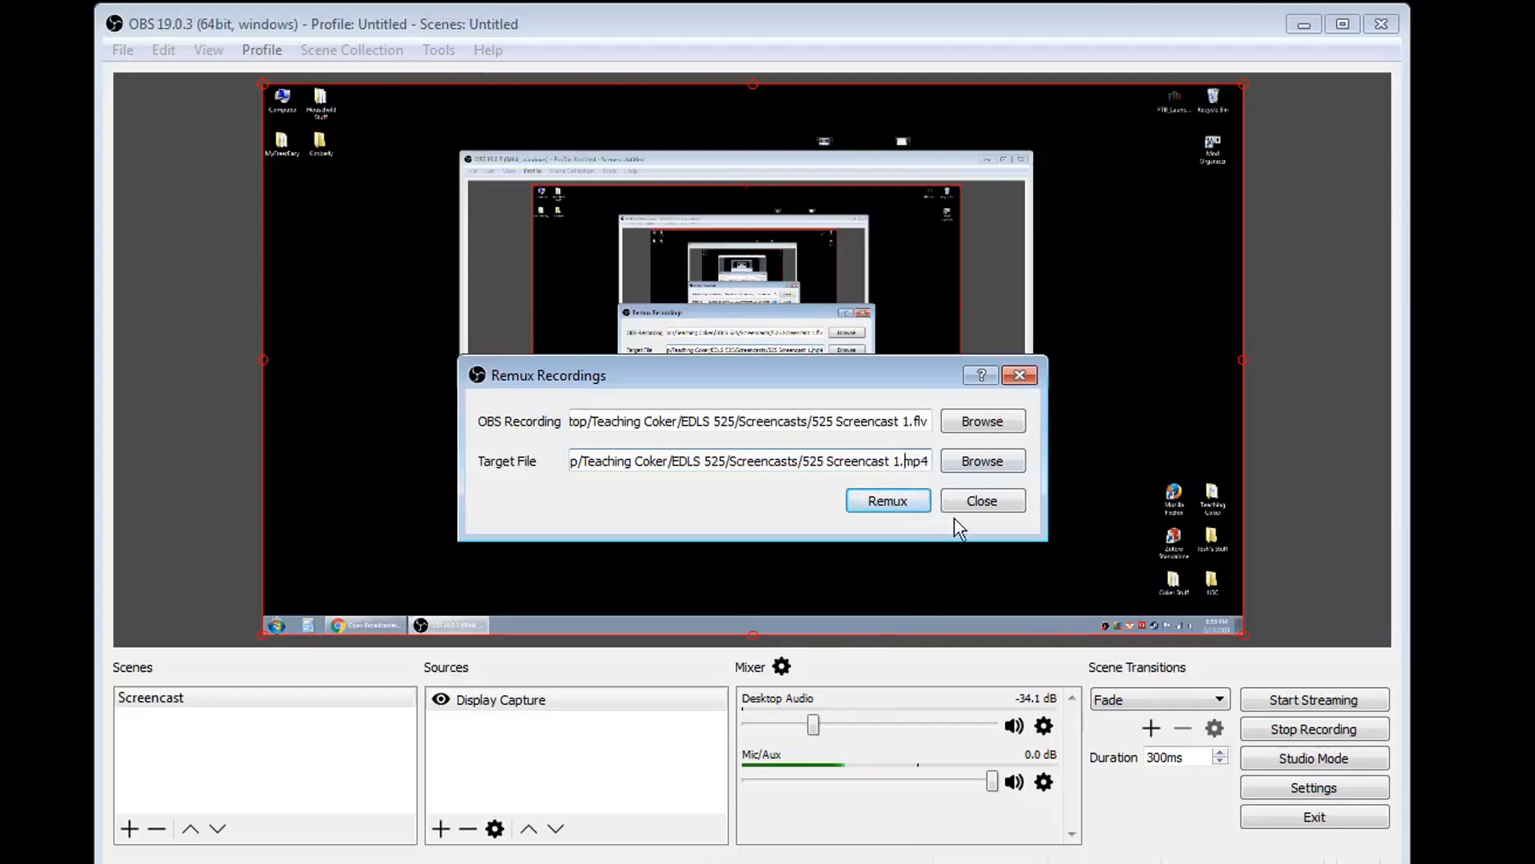
pyautogui.click(889, 501)
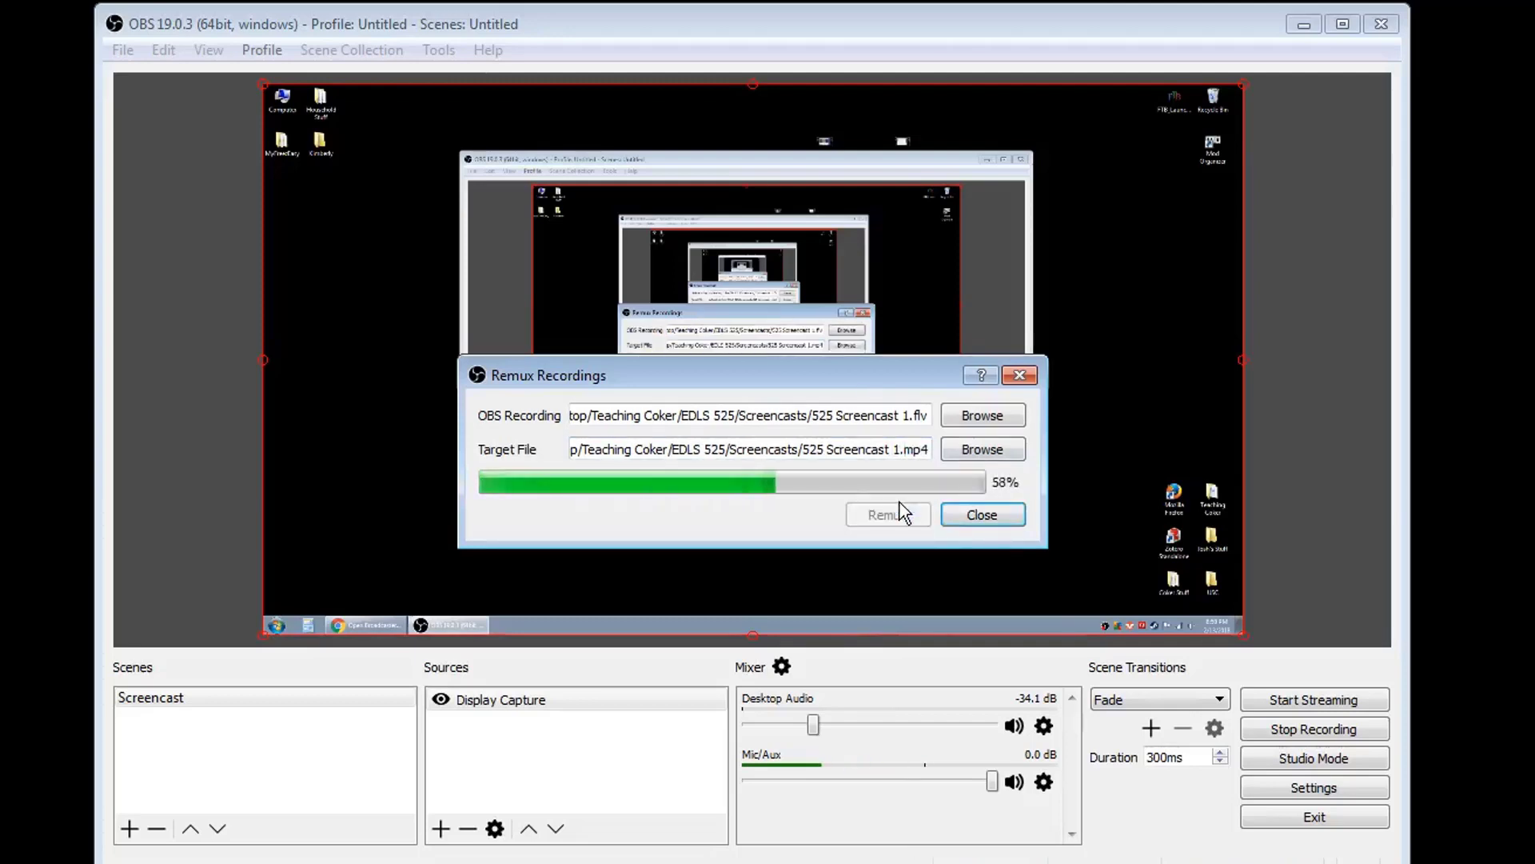
pyautogui.click(800, 492)
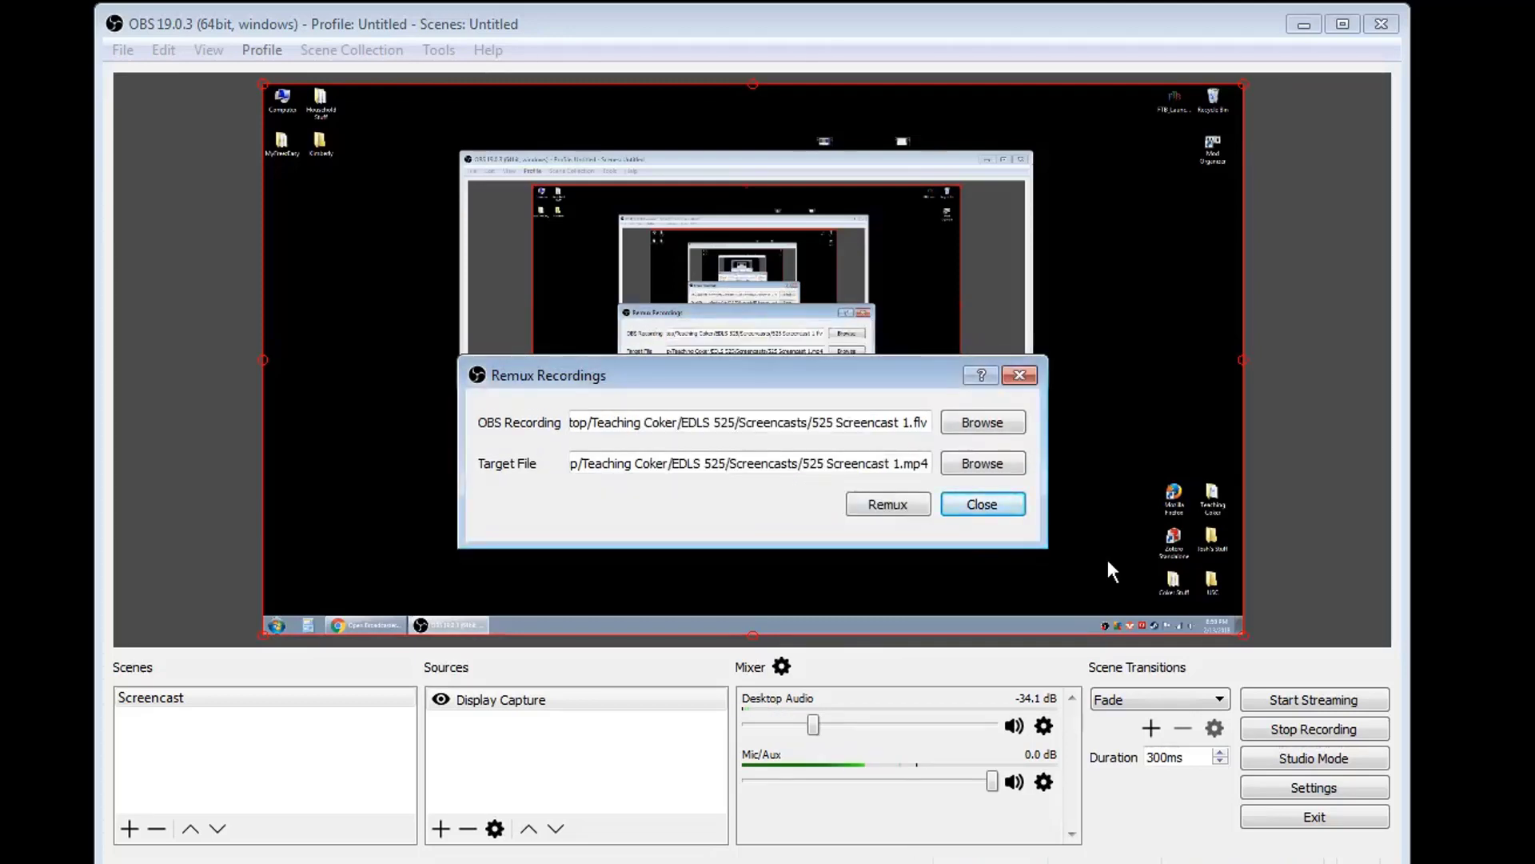
# Open the Screencasts folder inside EDLS 525 in the desktop folder Teaching Coker.
pyautogui.doubleClick(1212, 582)
pyautogui.click(1408, 253)
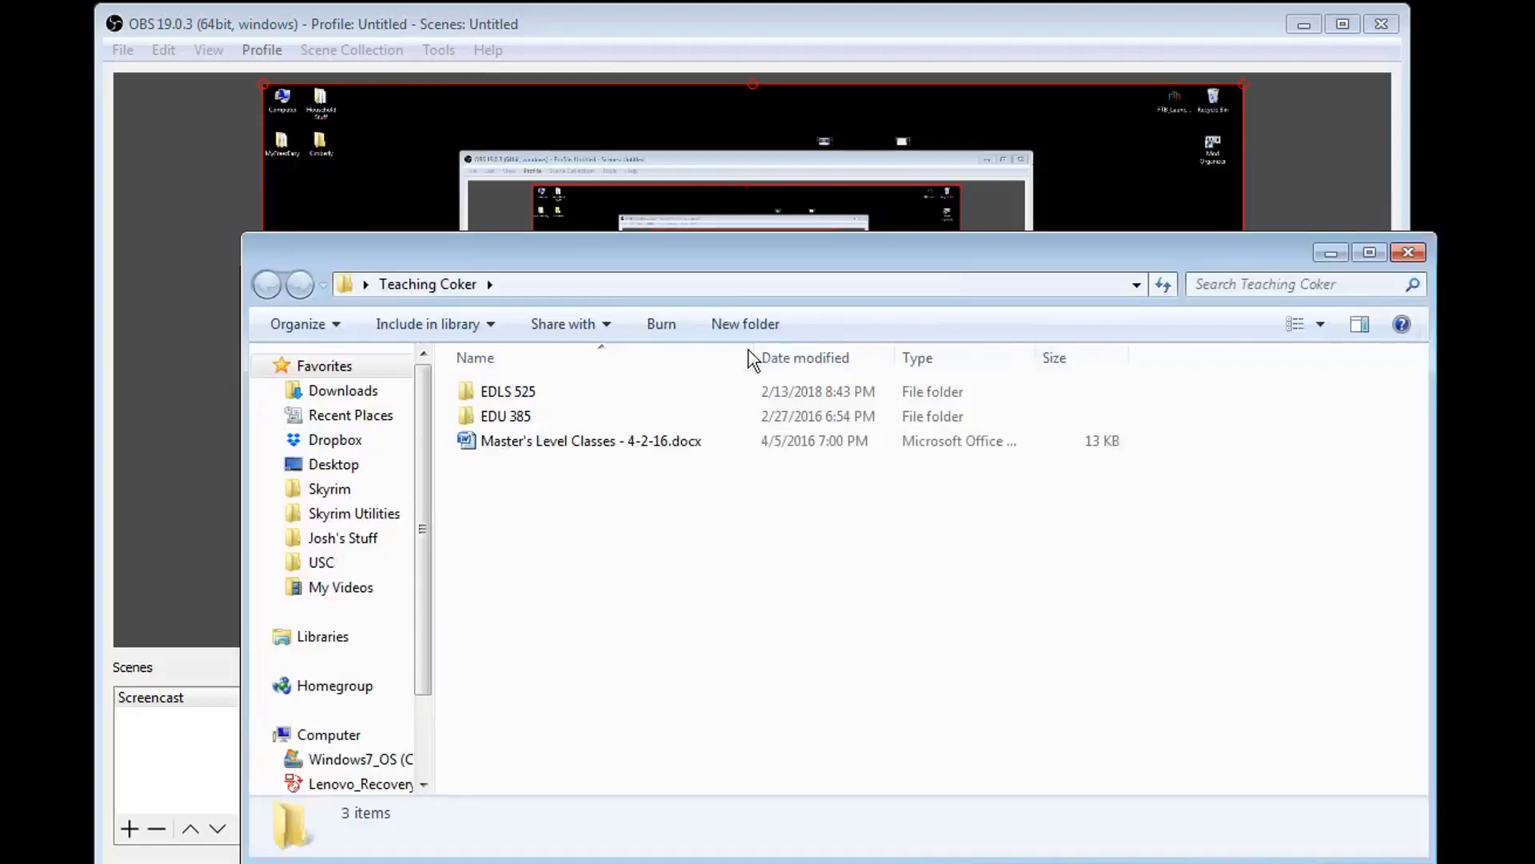
pyautogui.click(552, 417)
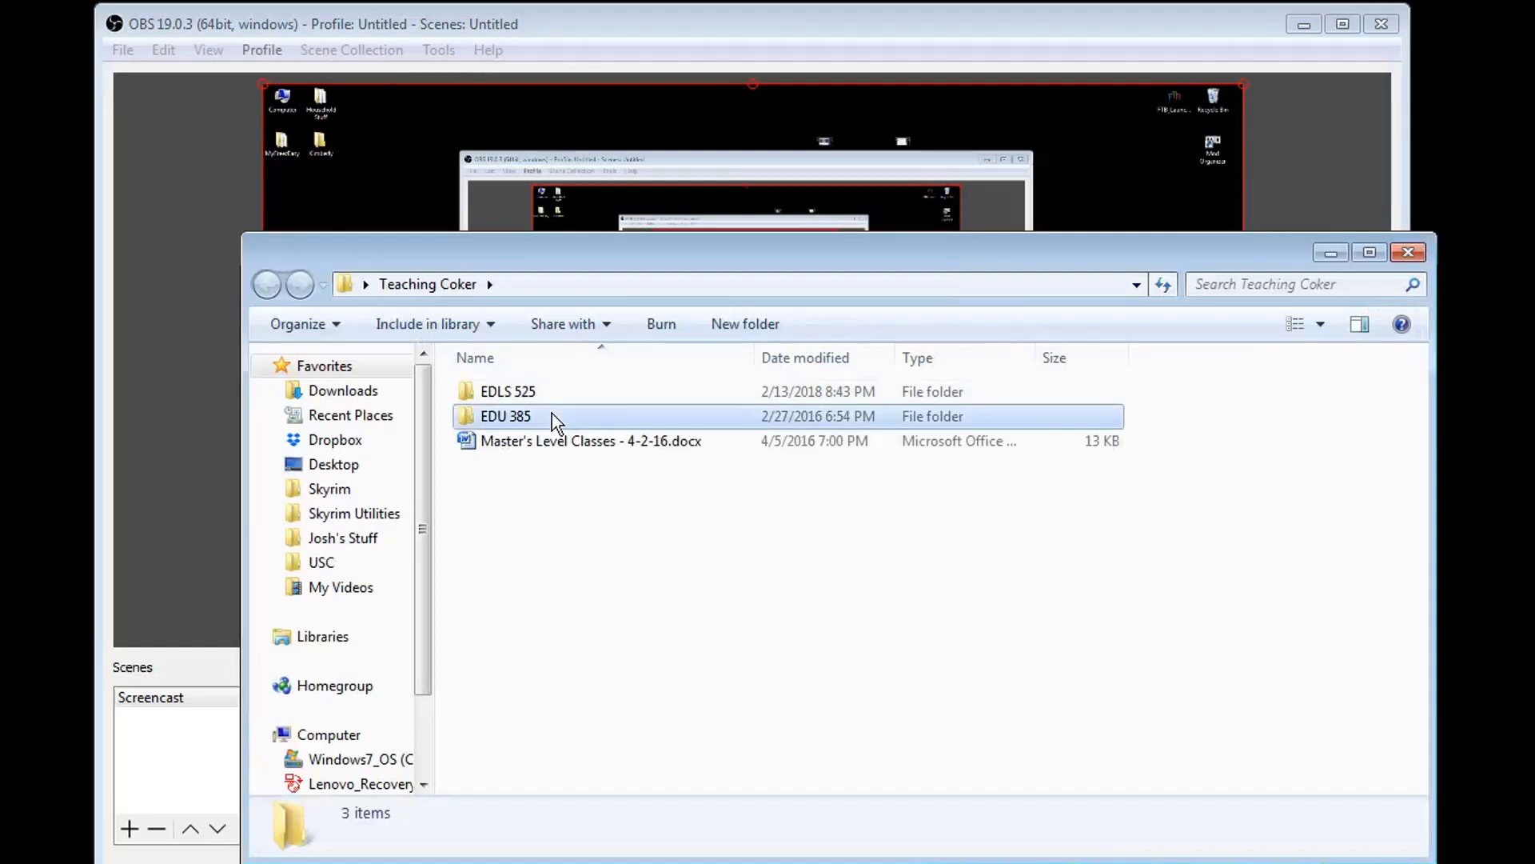
pyautogui.doubleClick(549, 393)
pyautogui.doubleClick(564, 415)
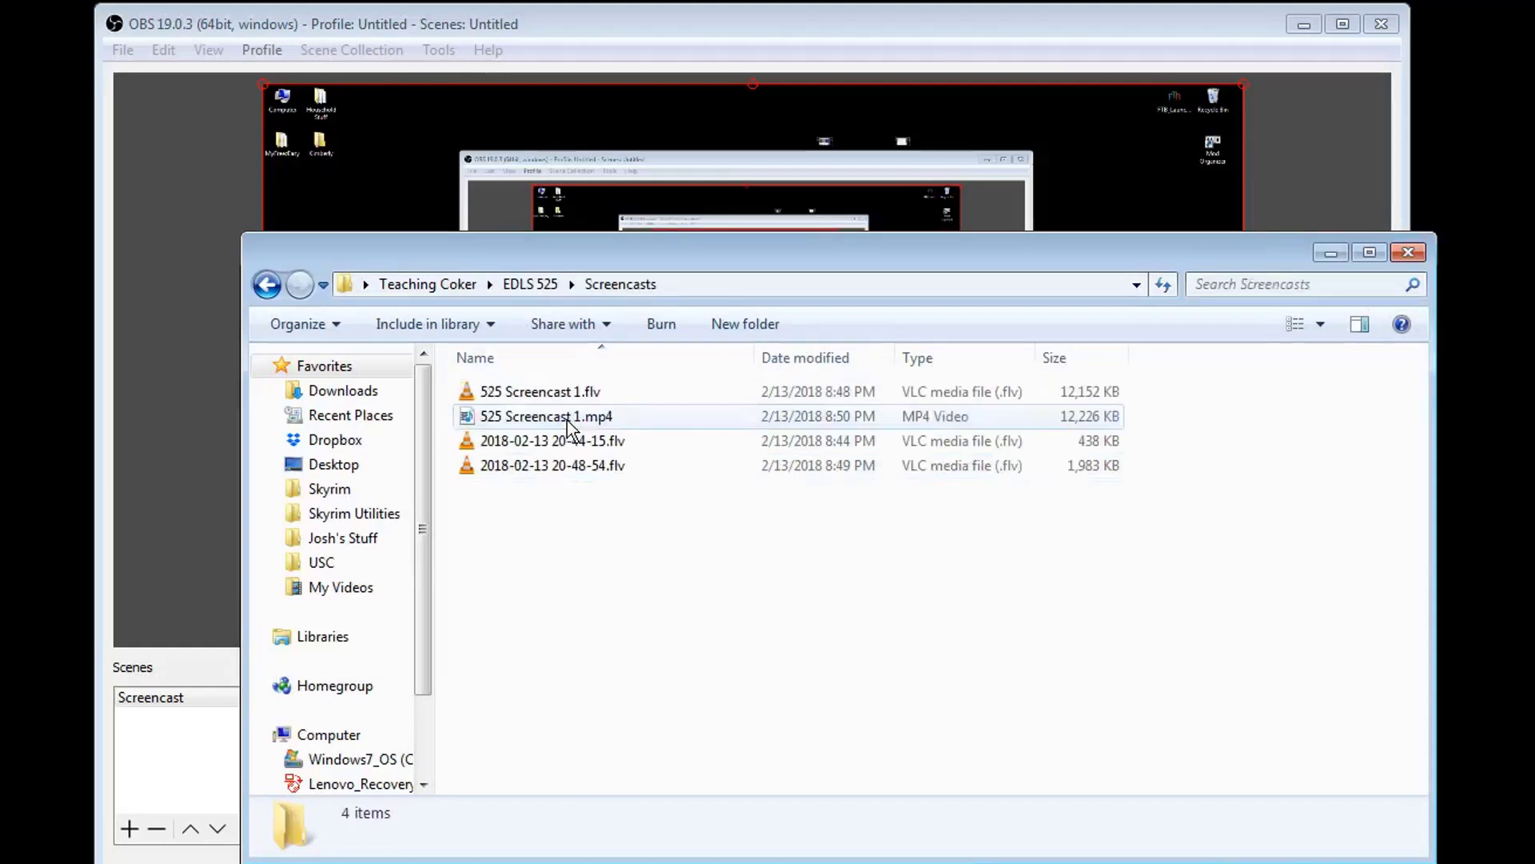
# Select 525 Screencast 1.mp4 to check the remuxed file's details, and close the folder window and Remux Recordings.
pyautogui.click(584, 417)
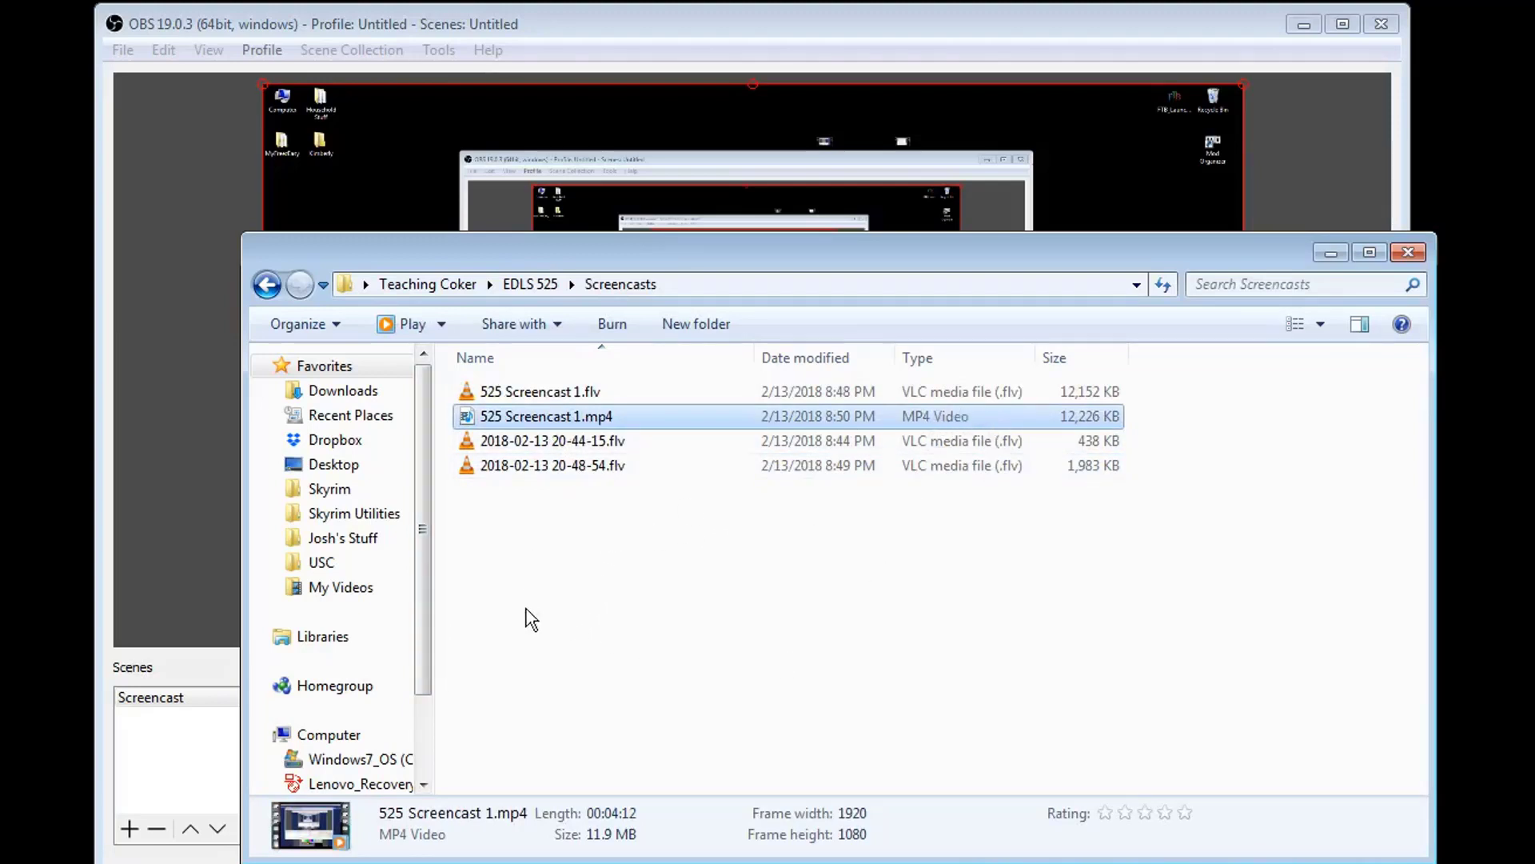
pyautogui.click(925, 588)
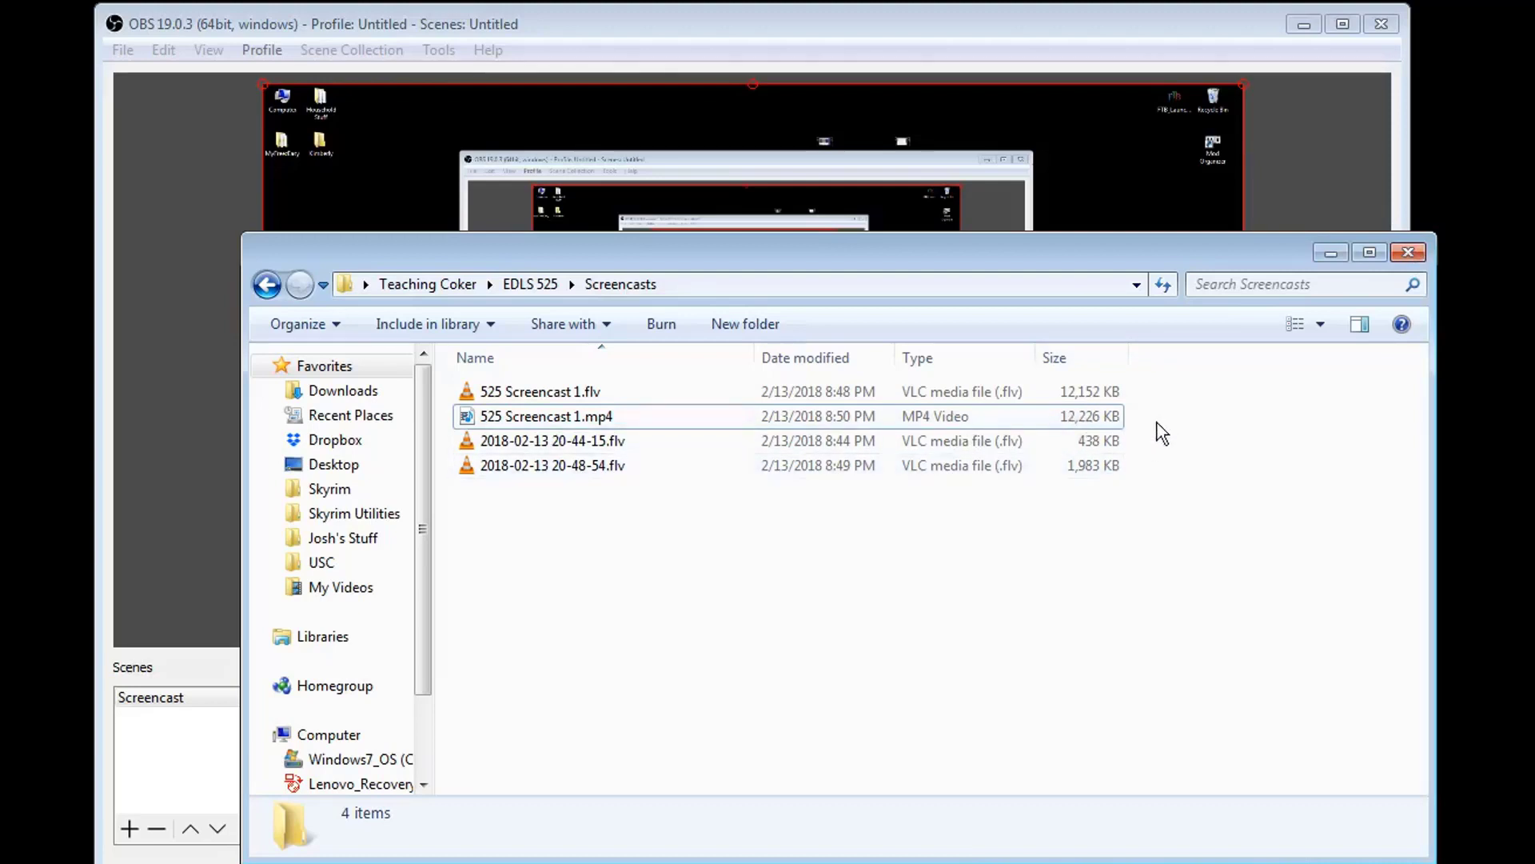
pyautogui.click(677, 420)
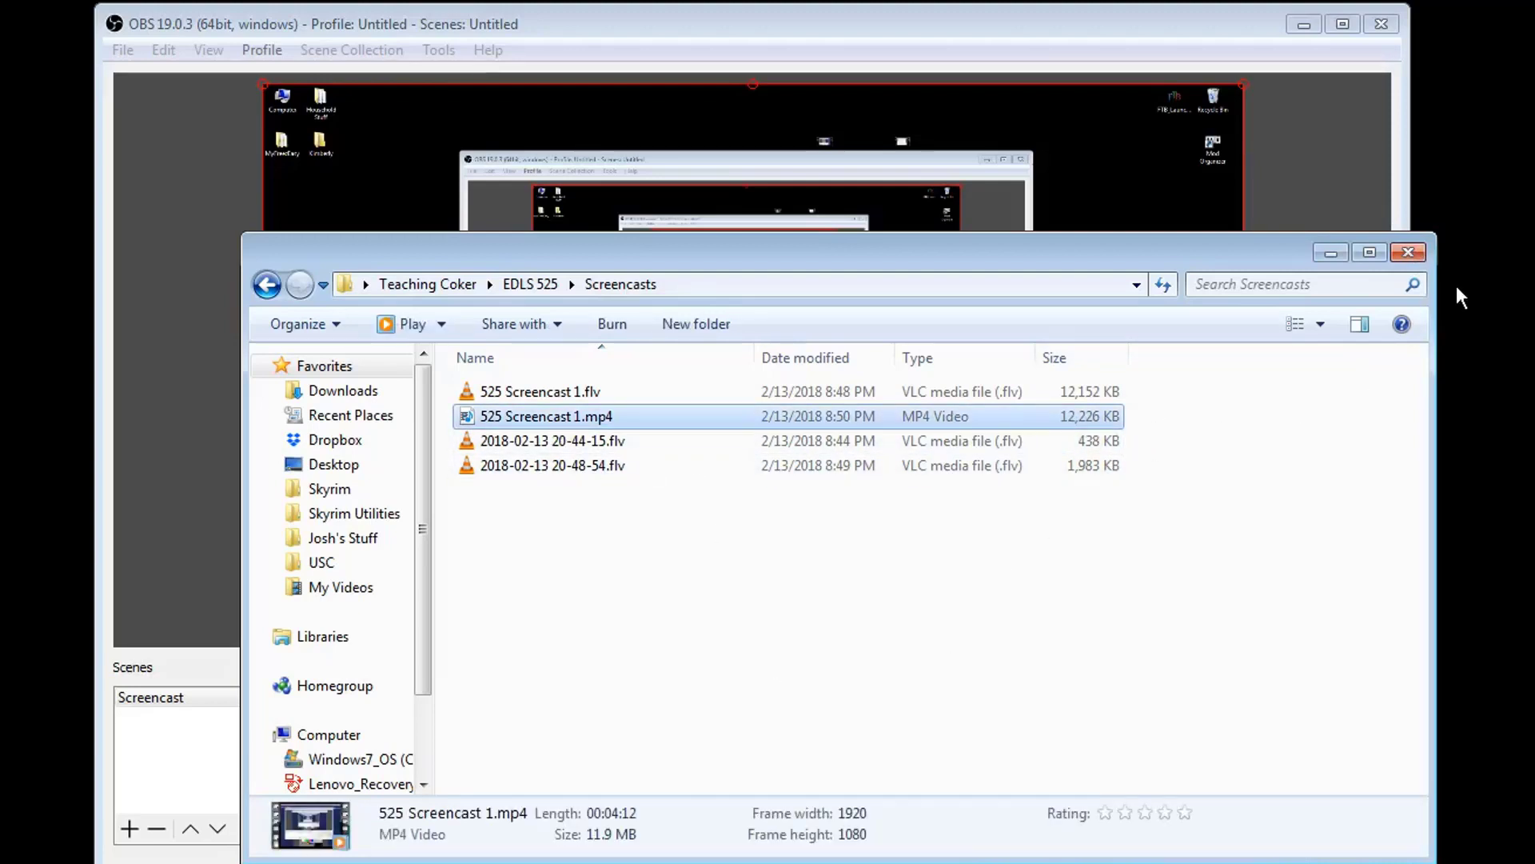
pyautogui.click(1409, 252)
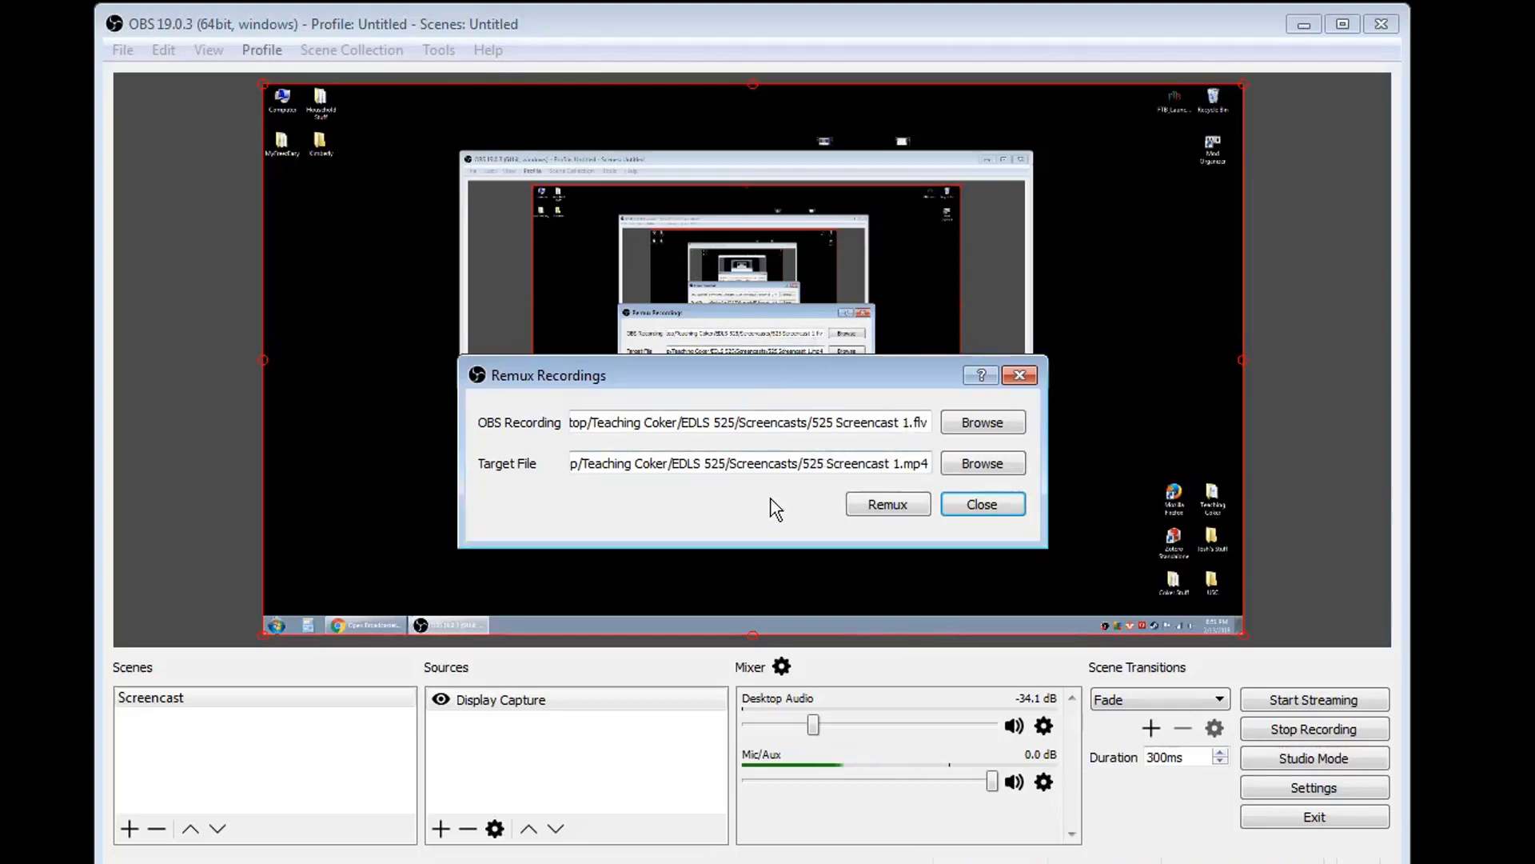
pyautogui.click(966, 504)
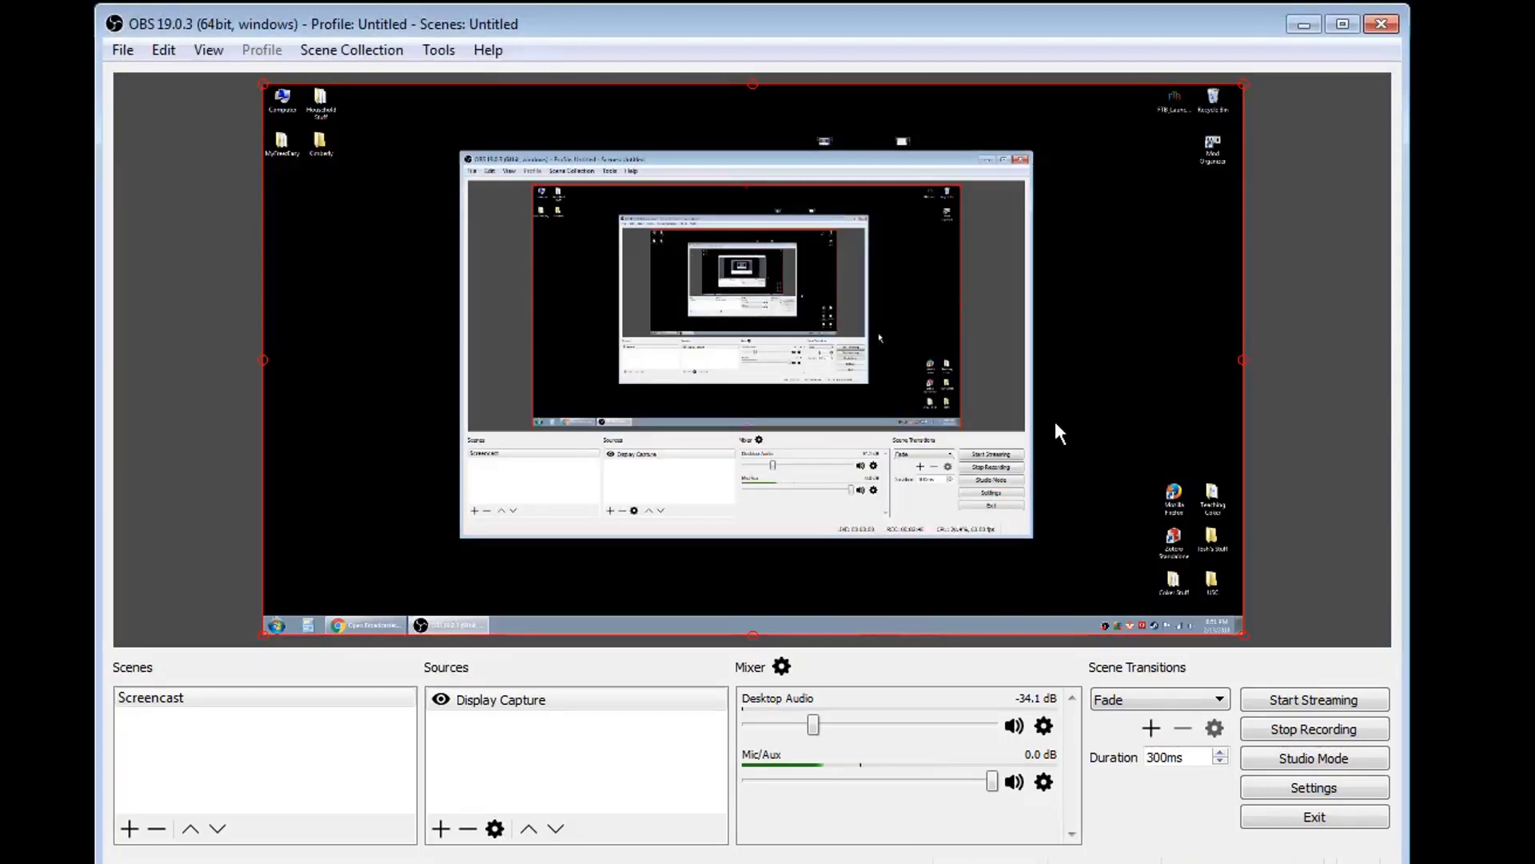